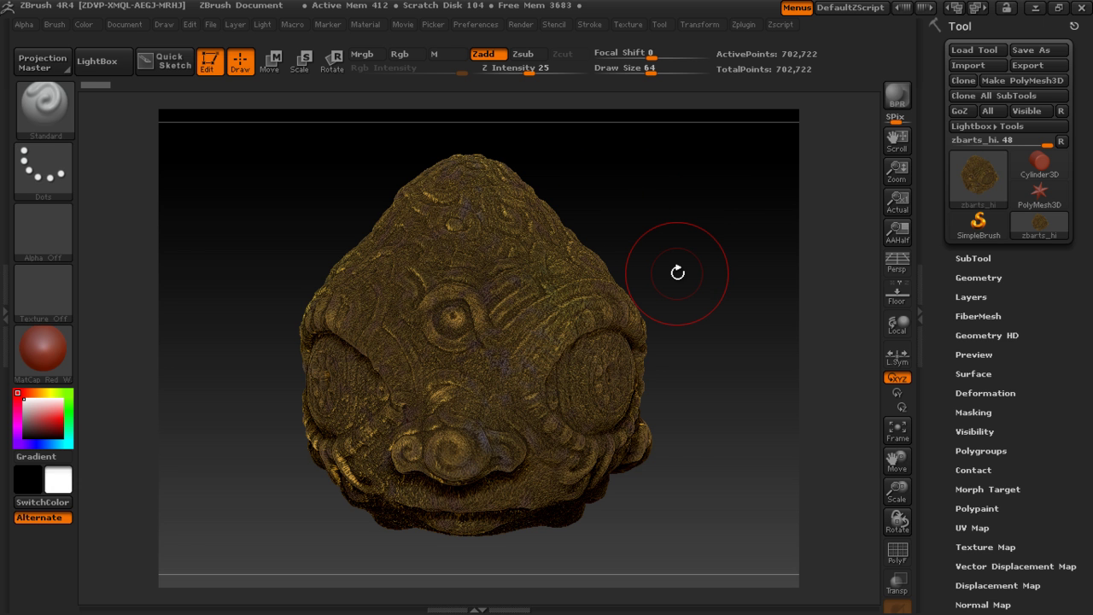
Add a new sculpting layer to the head model and turn the head back toward its front
mouse_move(720, 261)
left_mouse_down()
mouse_move(570, 257)
mouse_move(654, 261)
mouse_move(626, 276)
mouse_move(626, 263)
left_mouse_up()
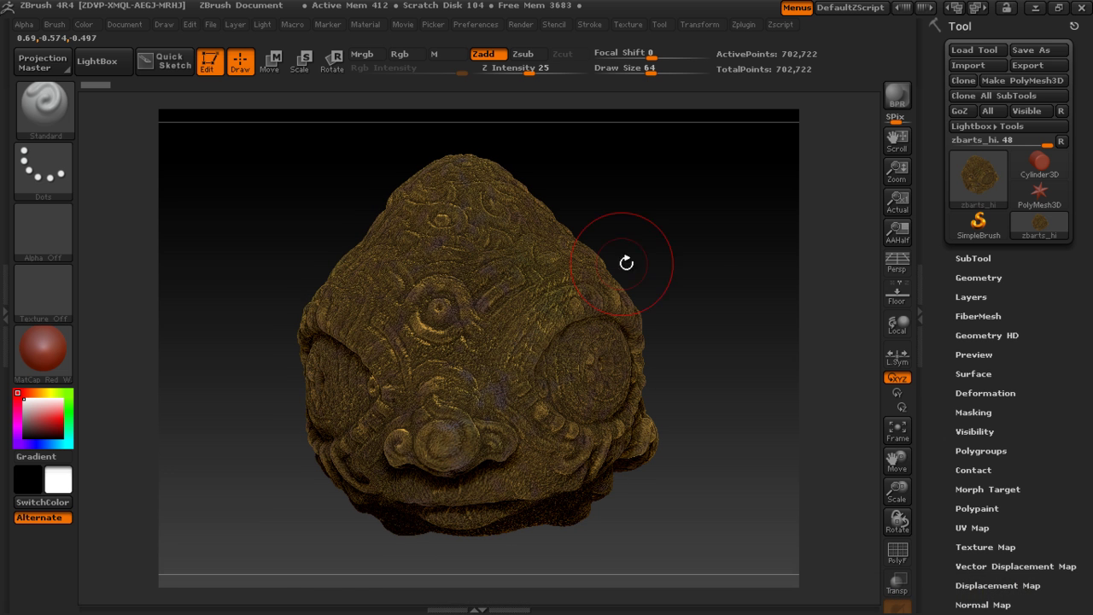
left_click(971, 296)
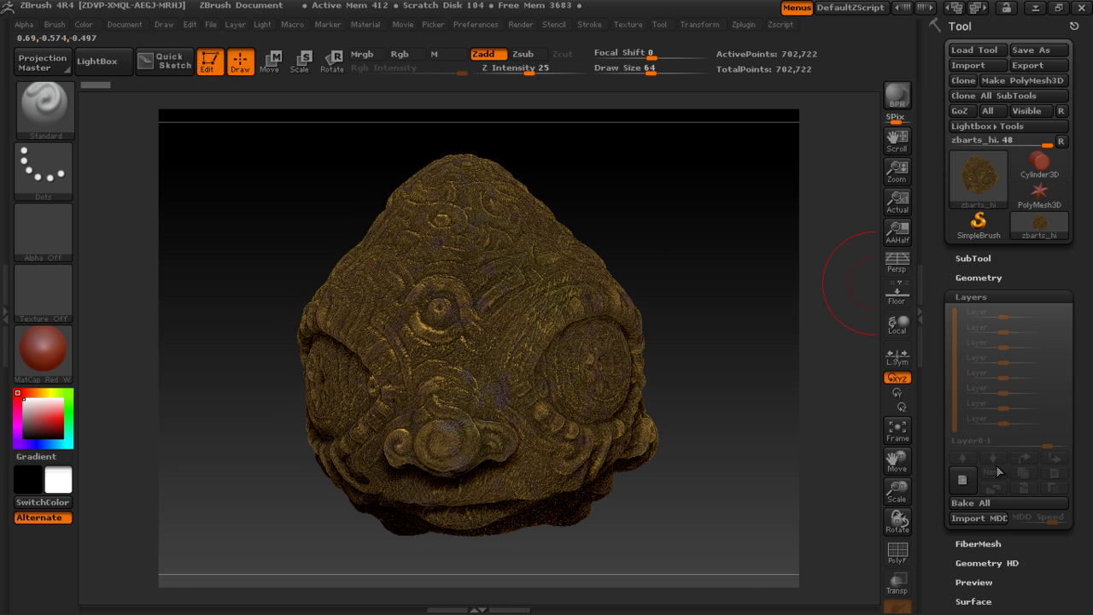
left_click(963, 481)
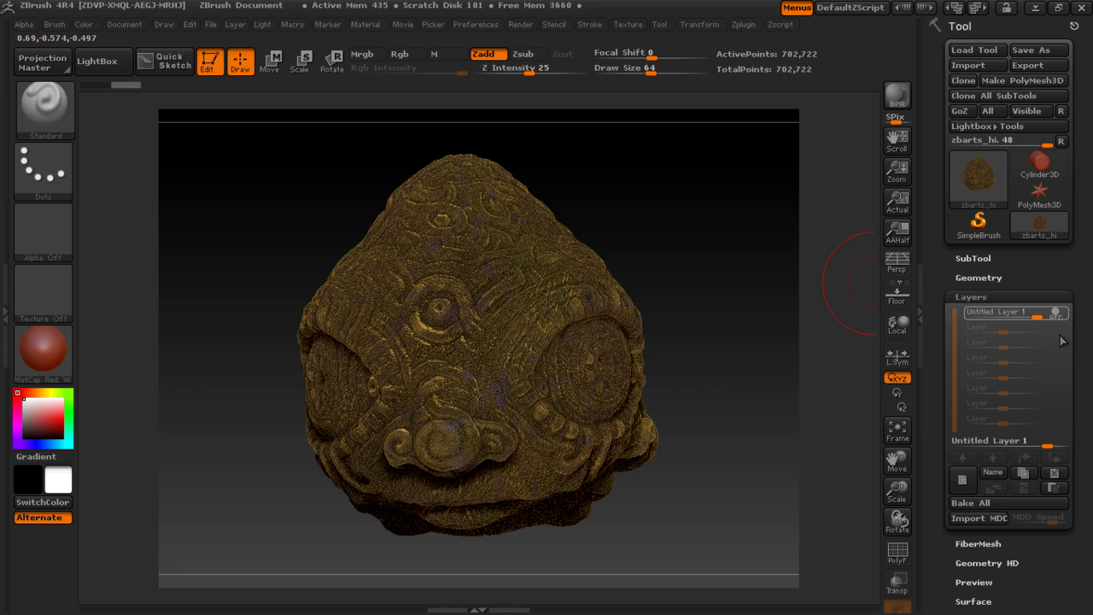
mouse_move(1037, 319)
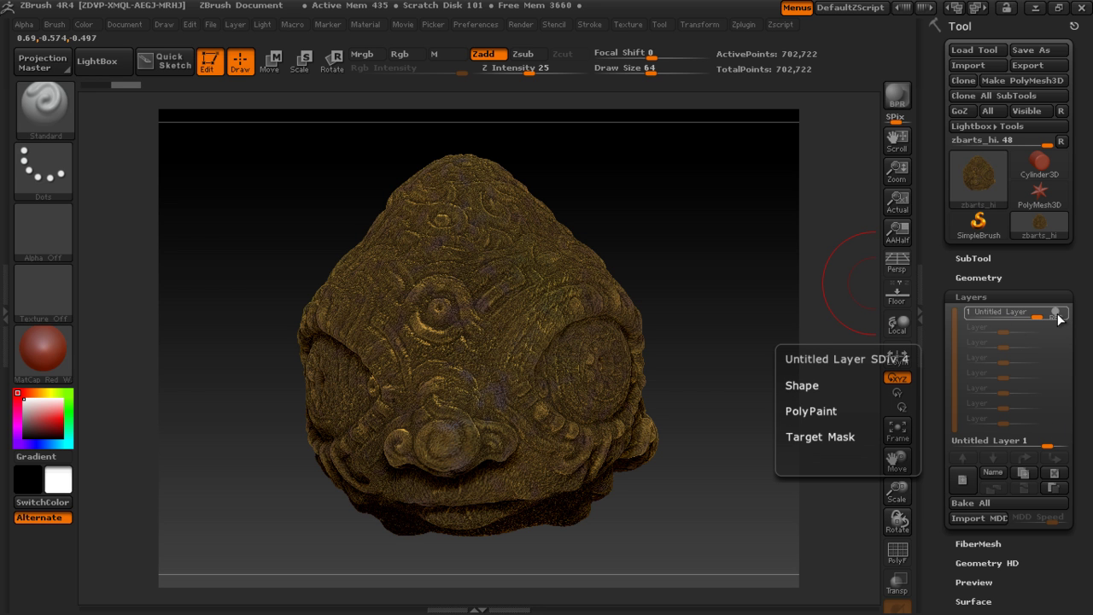
left_click_drag(697, 256, 709, 257)
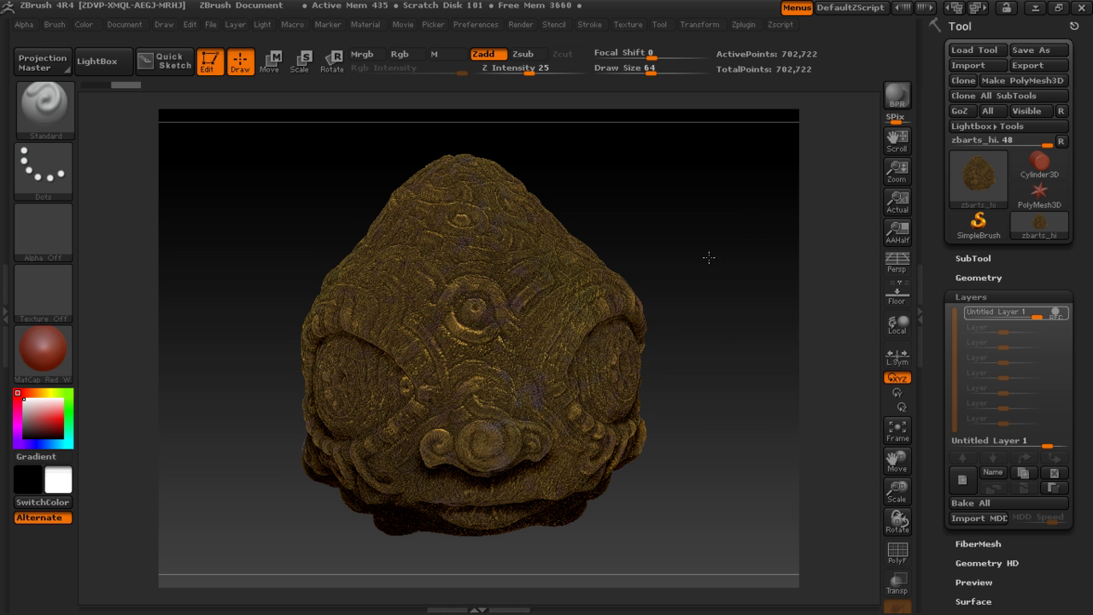
Sculpt the upper part of the head on the new layer with the FreeHand stroke at Z Intensity 38
left_click(41, 157)
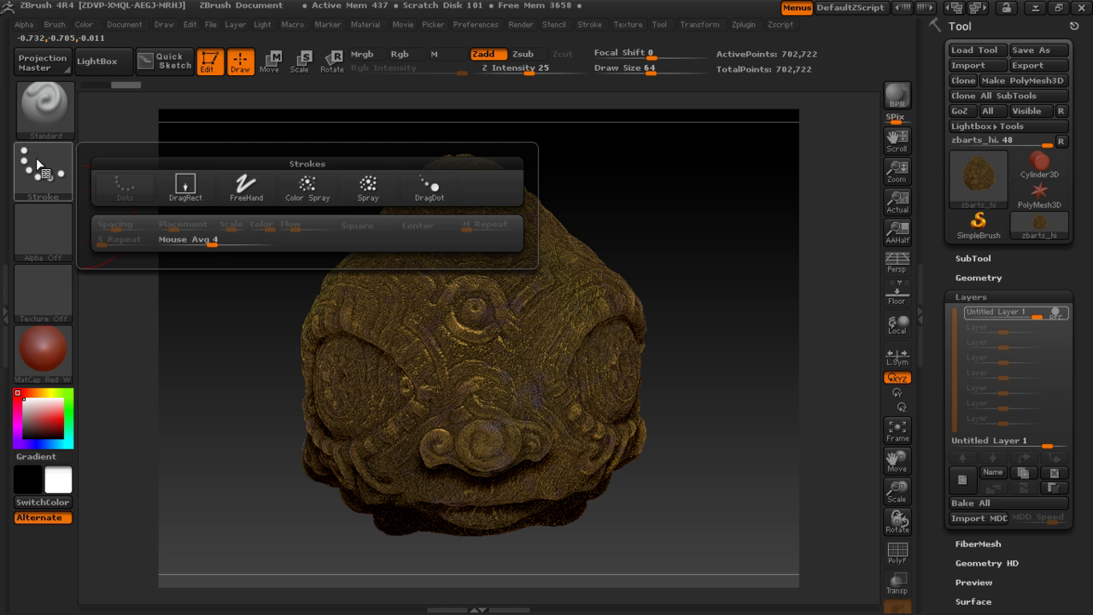
left_click(241, 186)
mouse_move(673, 208)
left_mouse_down()
mouse_move(680, 219)
mouse_move(665, 207)
left_mouse_up()
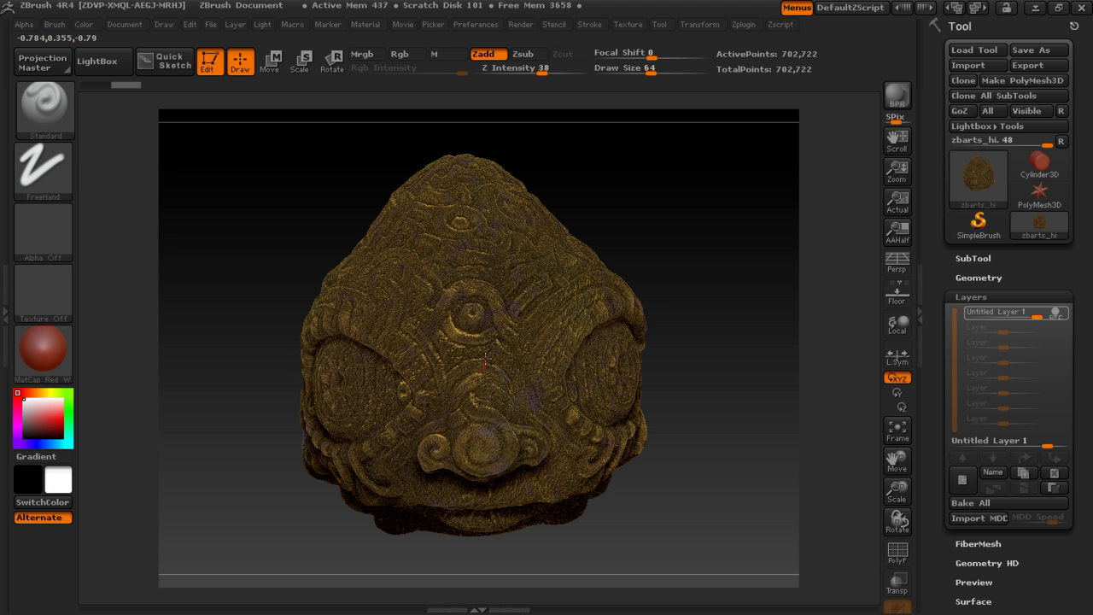
mouse_move(484, 285)
left_mouse_down()
mouse_move(471, 186)
mouse_move(482, 431)
mouse_move(487, 195)
left_mouse_up()
mouse_move(759, 505)
left_mouse_down()
mouse_move(432, 532)
mouse_move(443, 529)
left_mouse_up()
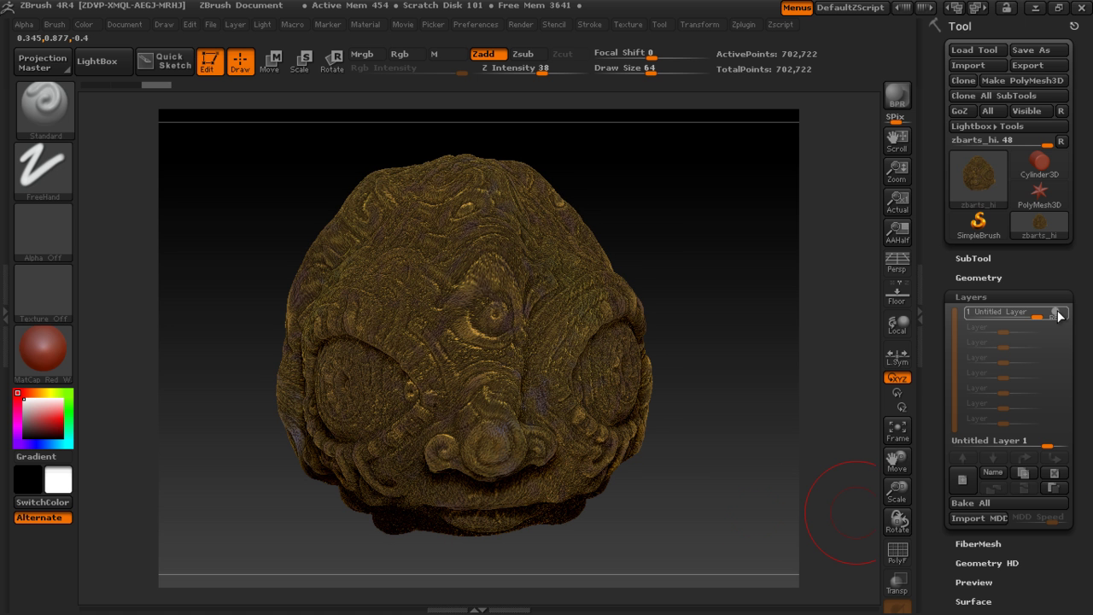
Stop recording the first layer, fade its intensity to 0, and add a second layer
mouse_move(1059, 319)
left_click_drag(1037, 319, 1000, 331)
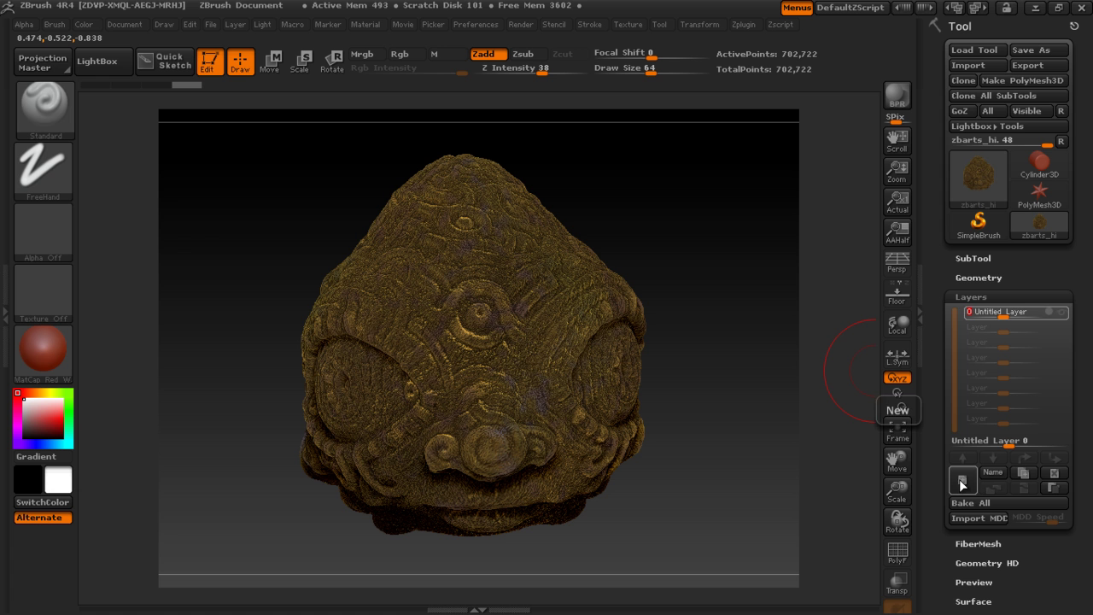
left_click(961, 483)
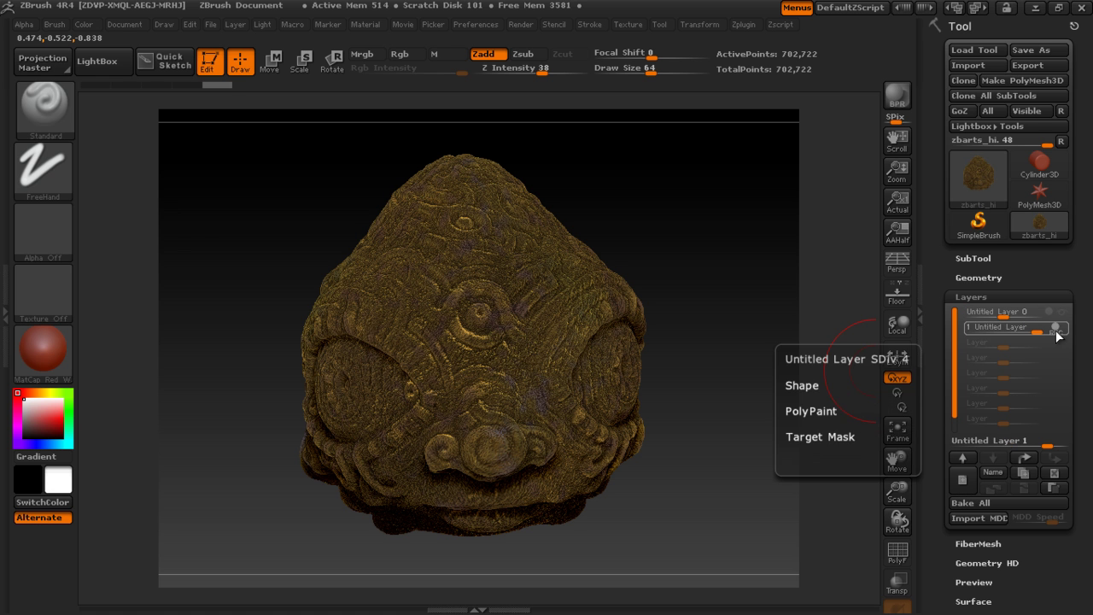
Set the Standard brush to Alpha 34 with the DragRect stroke
left_click(42, 229)
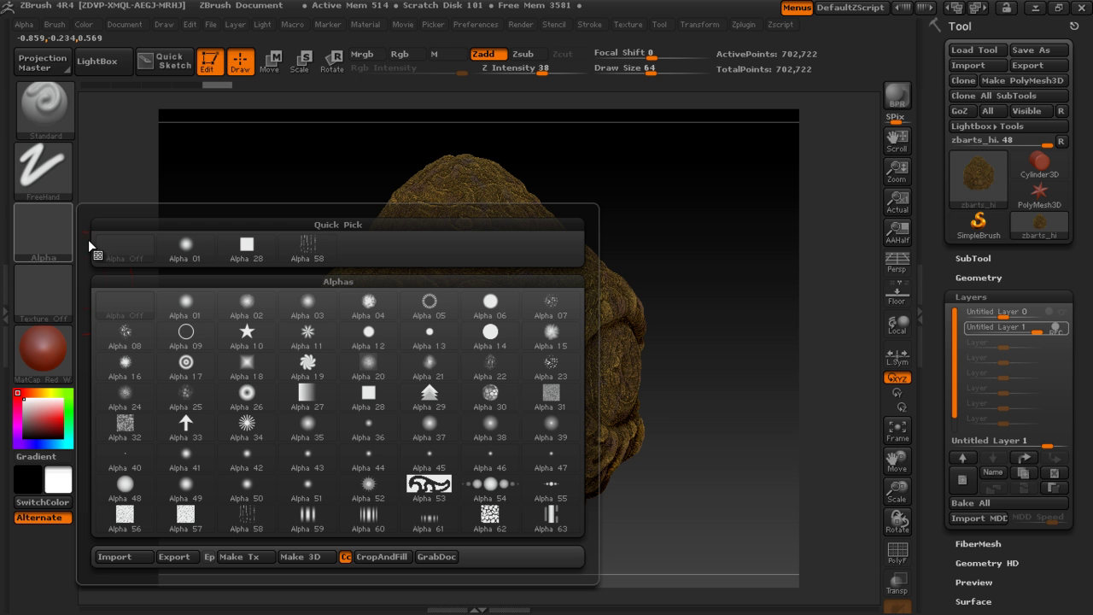
left_click(251, 434)
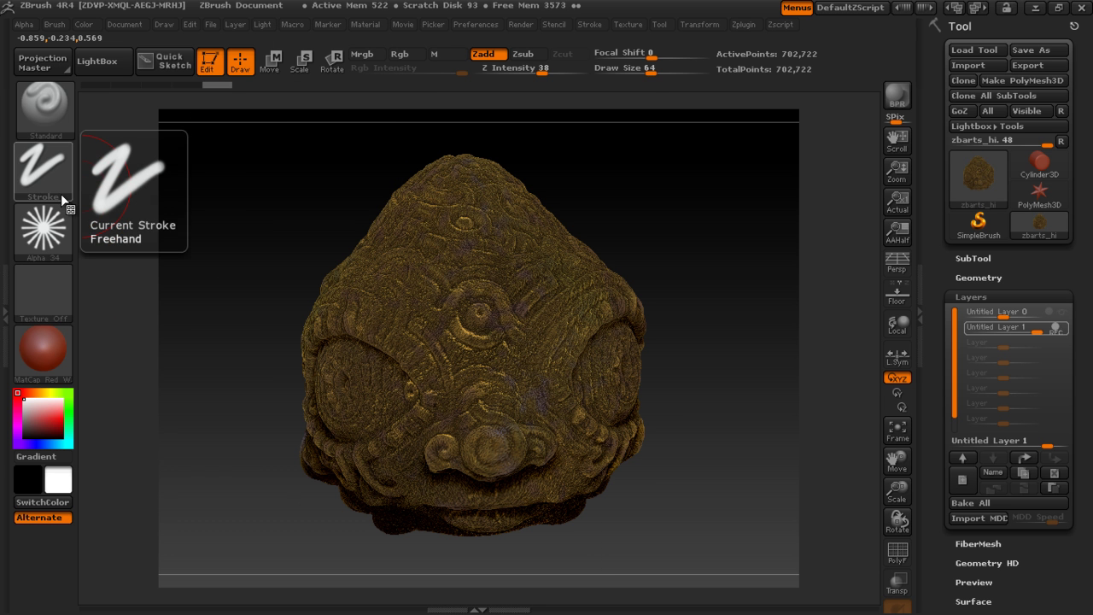
left_click(60, 194)
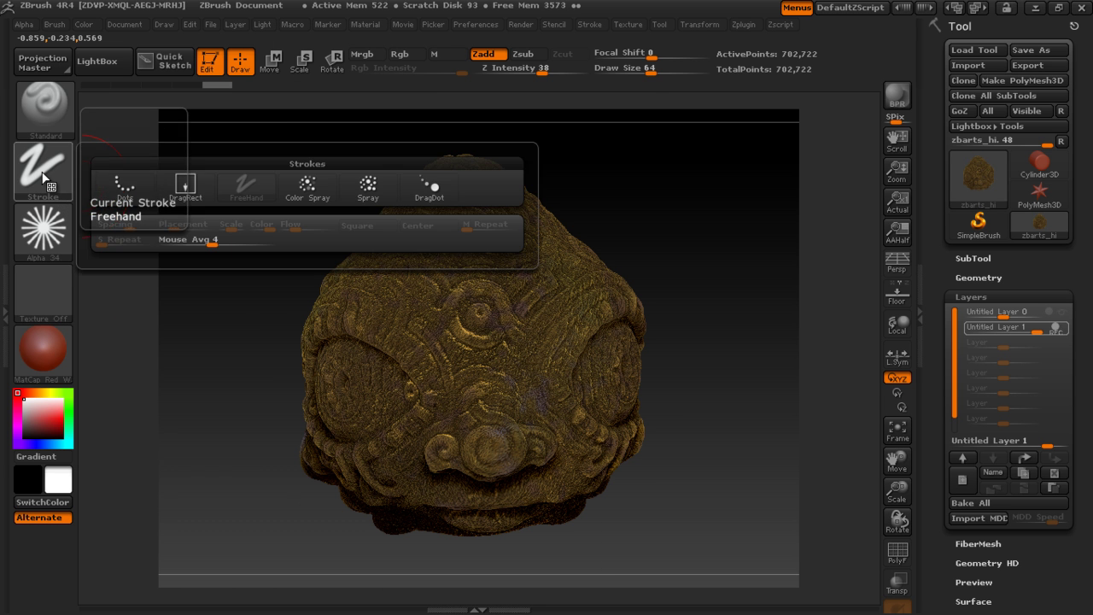
left_click(195, 189)
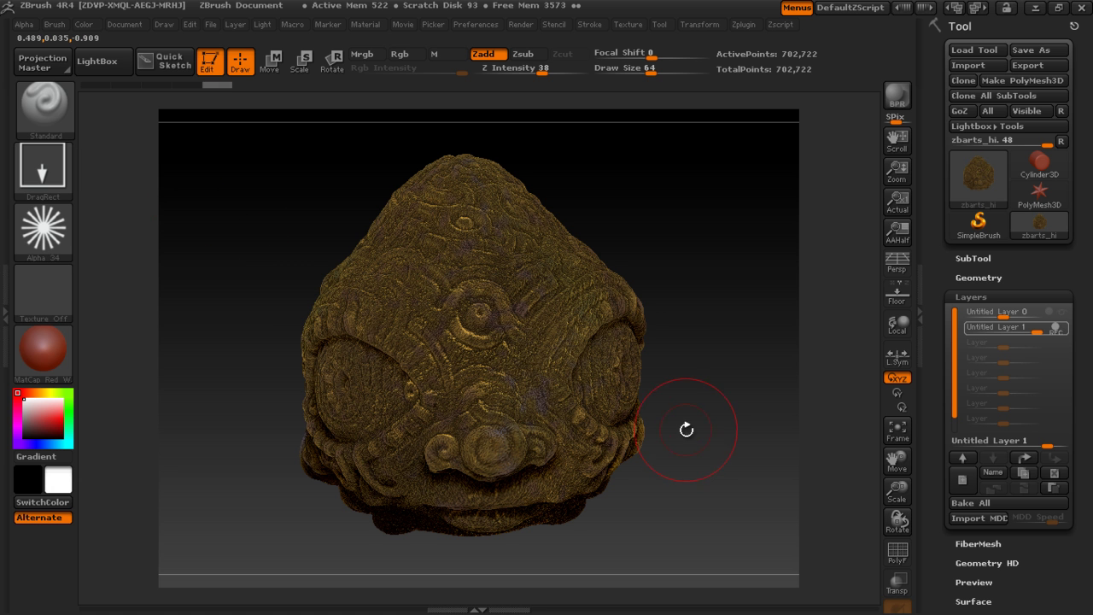
Stamp the starburst alpha onto the centre of the side eye, then stop recording the second layer and lower its intensity
left_click_drag(685, 441, 729, 430)
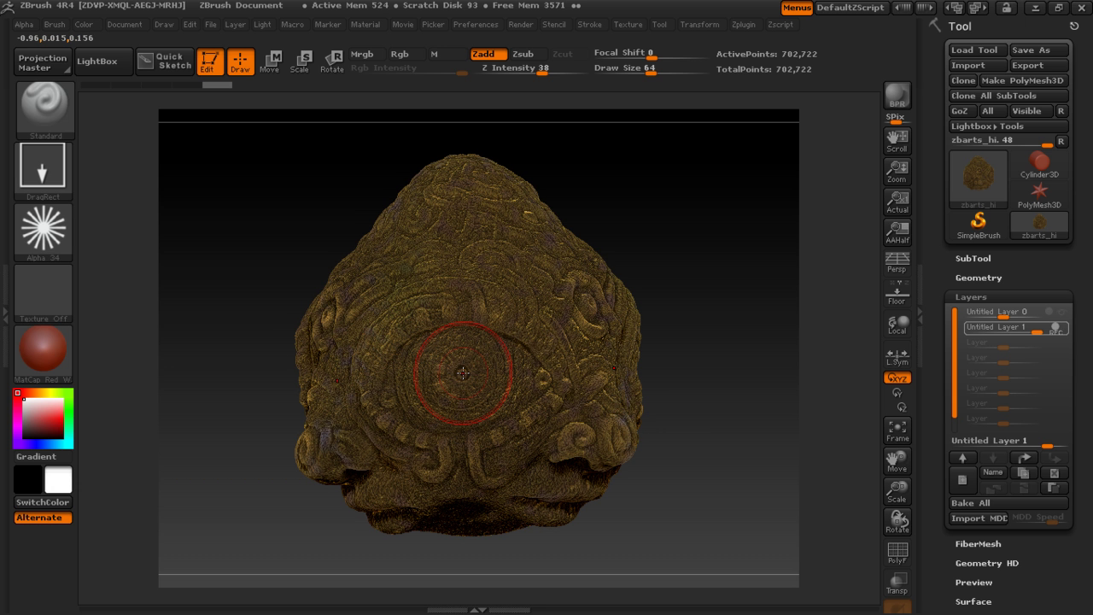
mouse_move(461, 372)
left_mouse_down()
mouse_move(455, 300)
mouse_move(471, 262)
mouse_move(471, 316)
left_mouse_up()
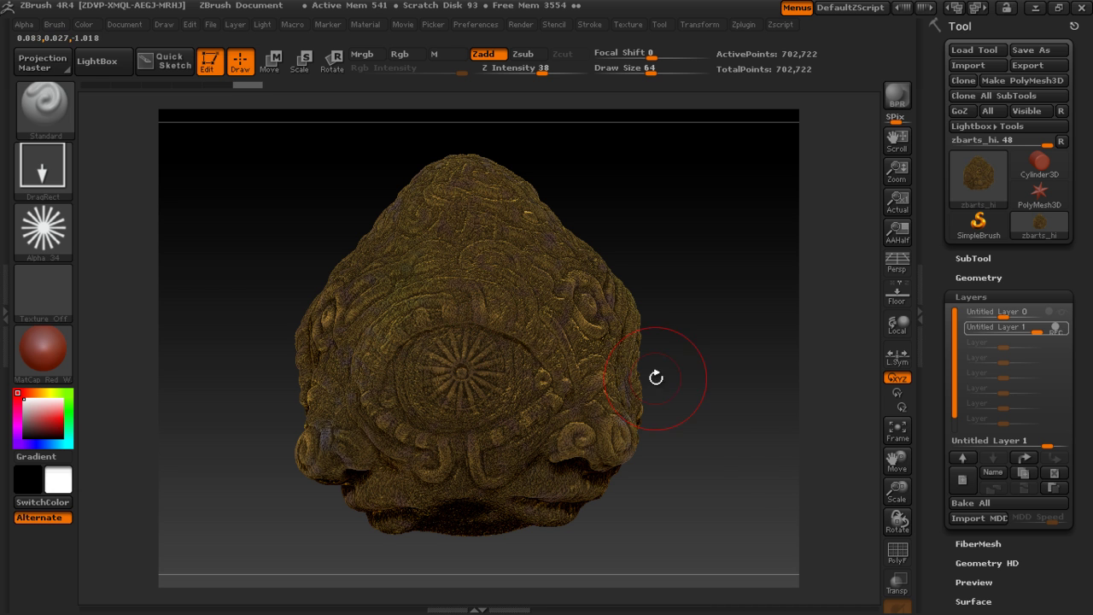
mouse_move(725, 452)
left_mouse_down()
mouse_move(663, 445)
mouse_move(734, 439)
mouse_move(723, 442)
left_mouse_up()
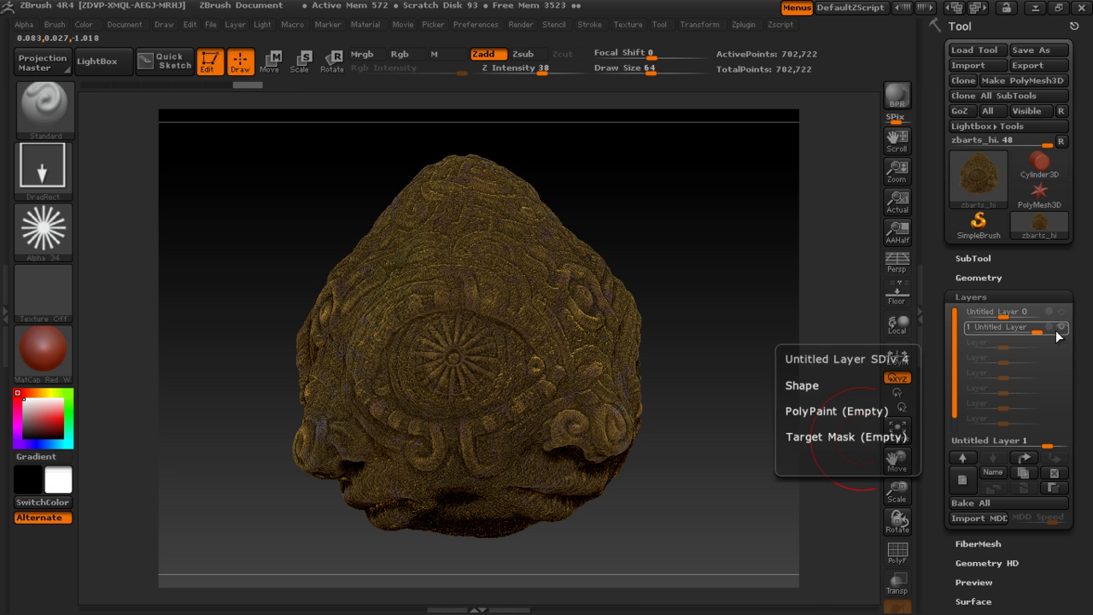
mouse_move(1038, 333)
mouse_move(1038, 333)
left_mouse_down()
mouse_move(948, 344)
mouse_move(1057, 338)
mouse_move(956, 350)
mouse_move(1048, 347)
mouse_move(1011, 354)
left_mouse_up()
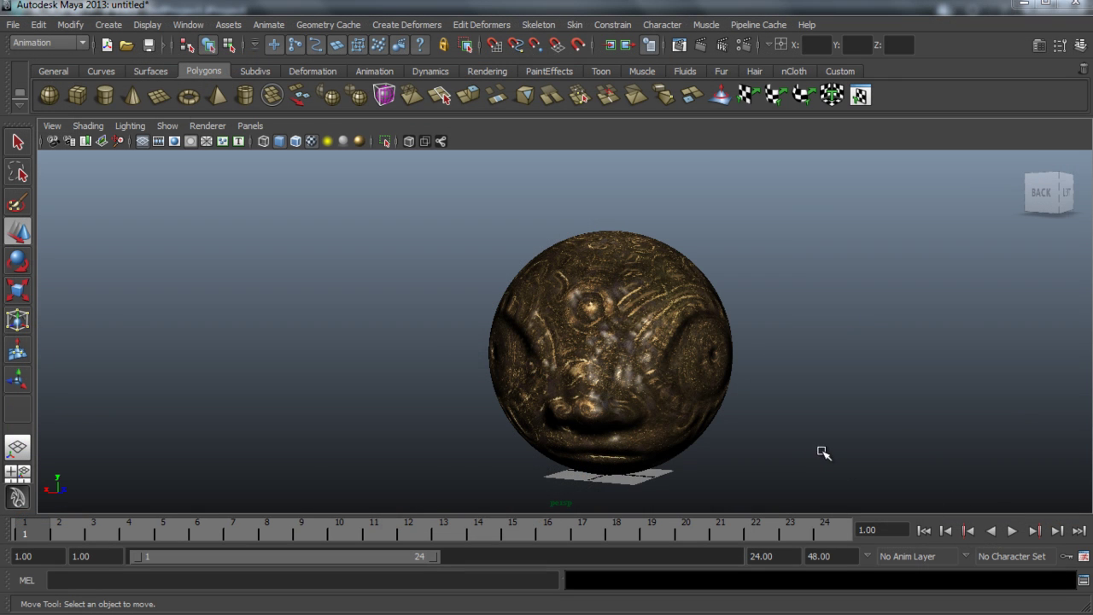
In Maya, open the Blend Shape editor, try out the Morph sliders on the head, and close the editor
left_click_drag(646, 411, 748, 407, "alt")
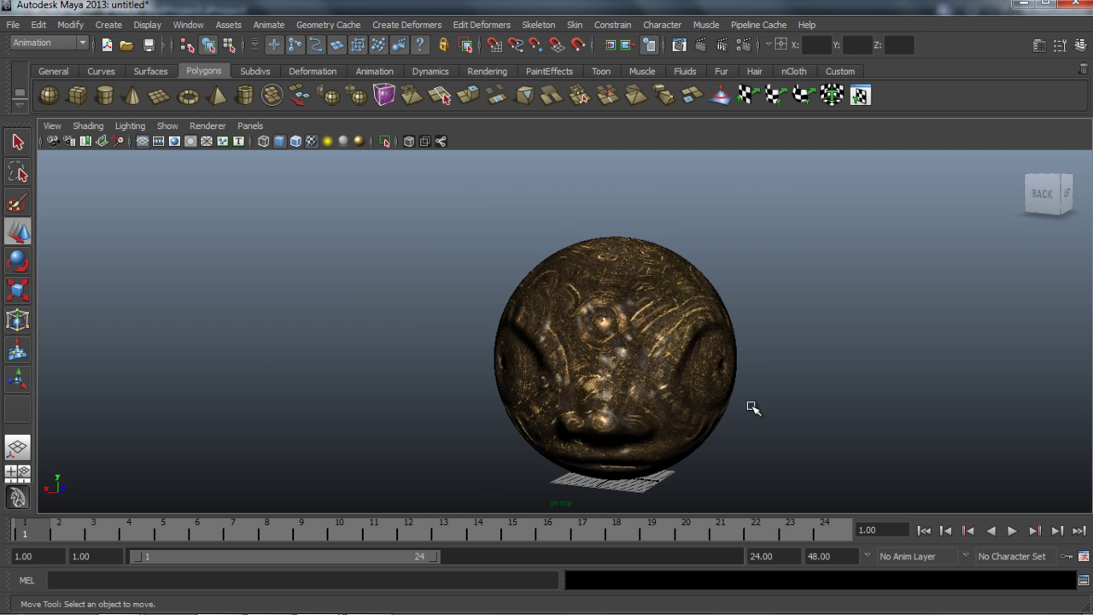
left_click(188, 24)
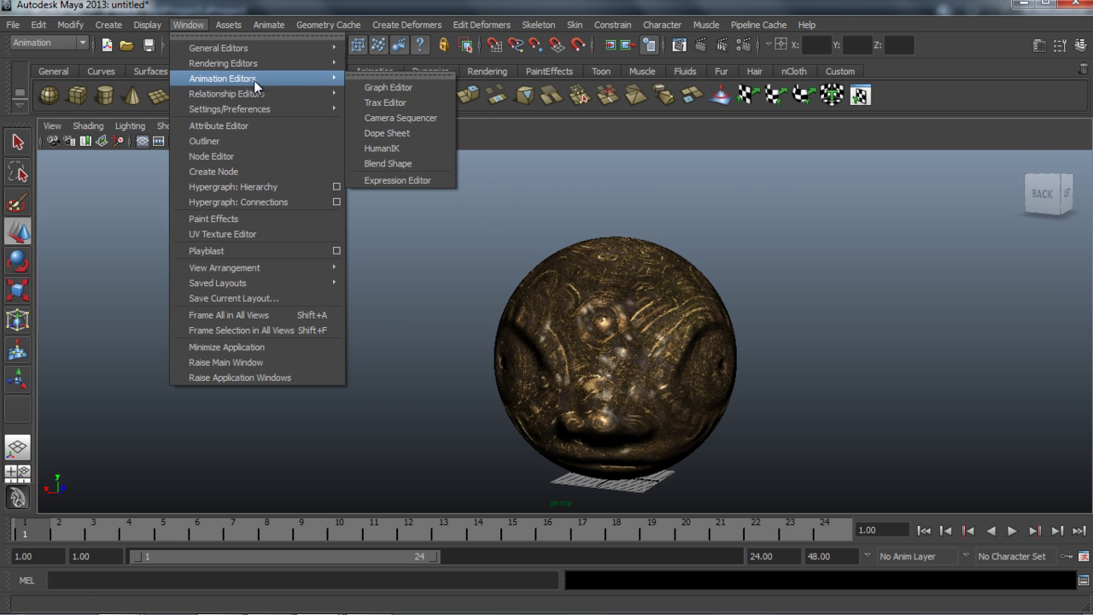
mouse_move(313, 78)
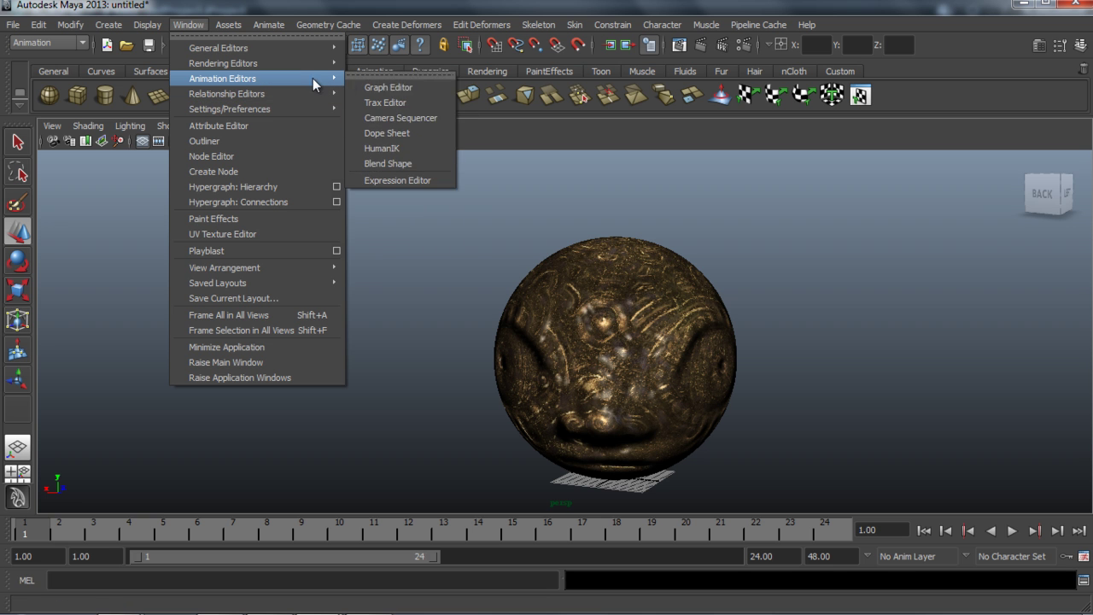
left_click(402, 163)
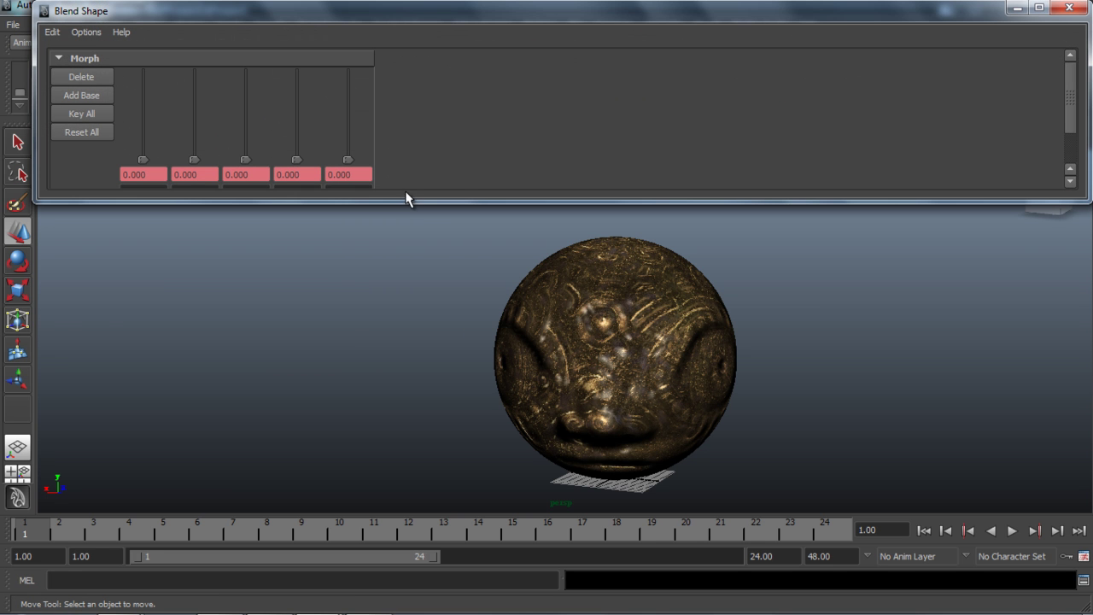
left_click_drag(1072, 124, 1072, 133)
left_click_drag(198, 152, 191, 175)
left_click_drag(245, 152, 357, 189)
left_click(1078, 10)
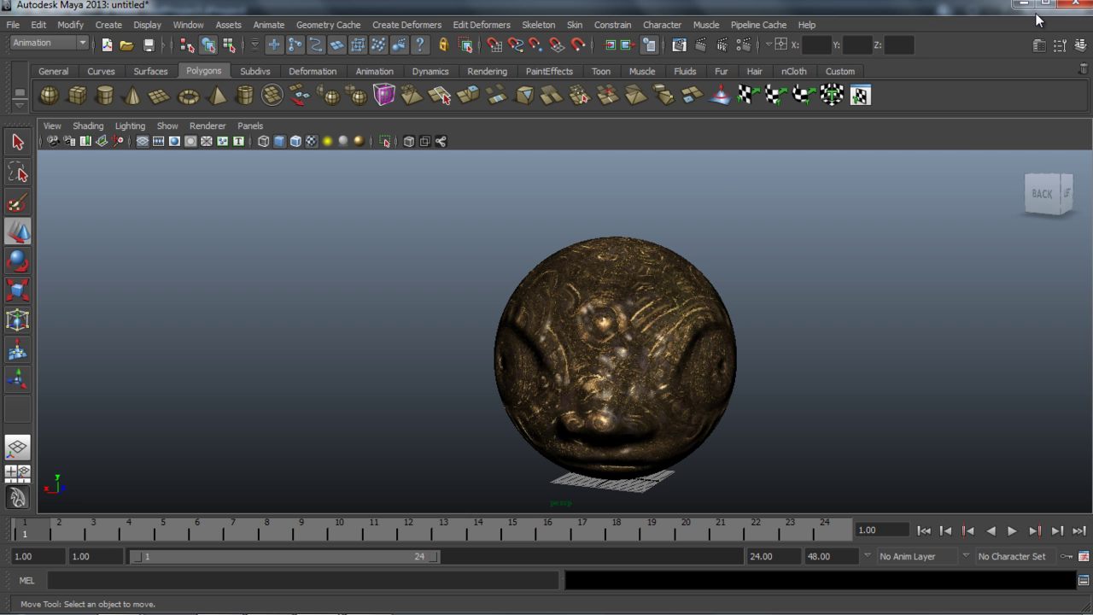
Import Zart.fbx from the Zart folder into iClone 3DXchange5
key("alt+Tab")
key("alt+Tab")
key("alt+Tab")
key("alt+Tab")
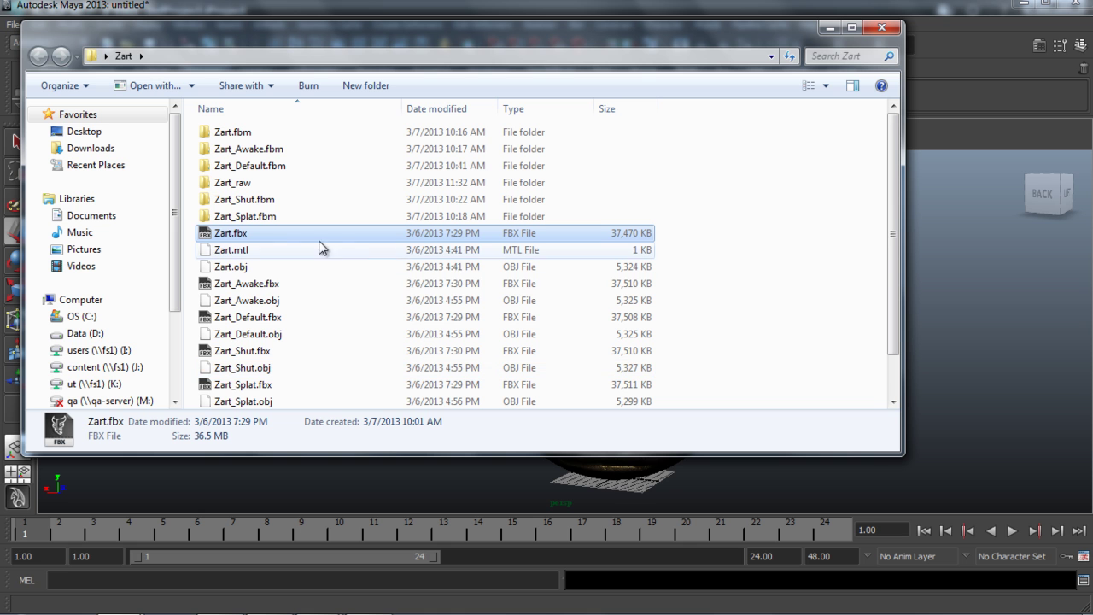
left_click_drag(231, 237, 536, 374)
key("alt+Tab")
key("alt+Tab")
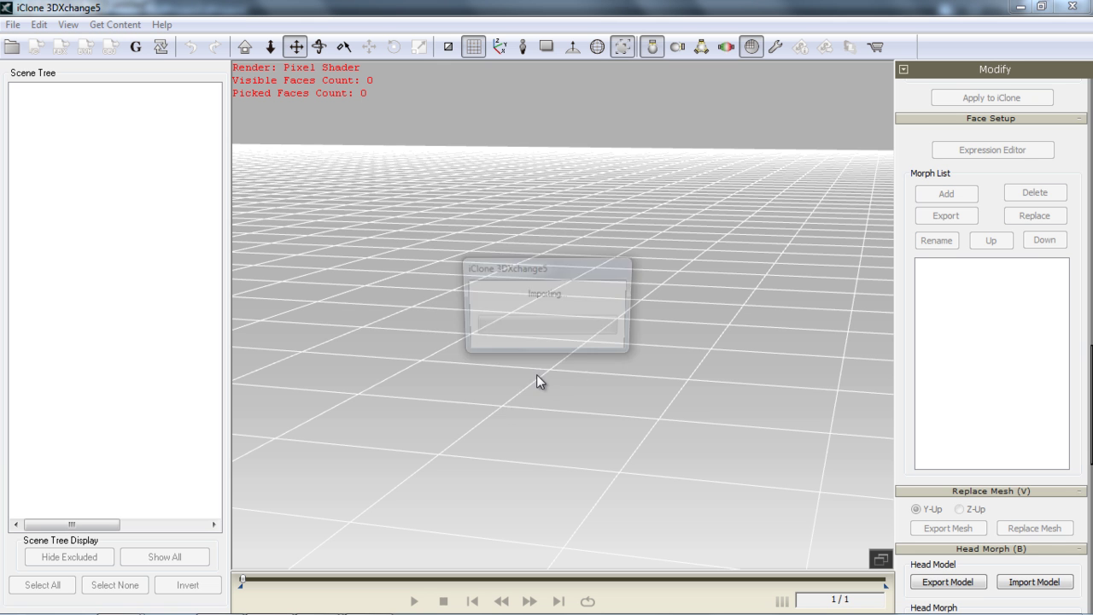
left_click(515, 394)
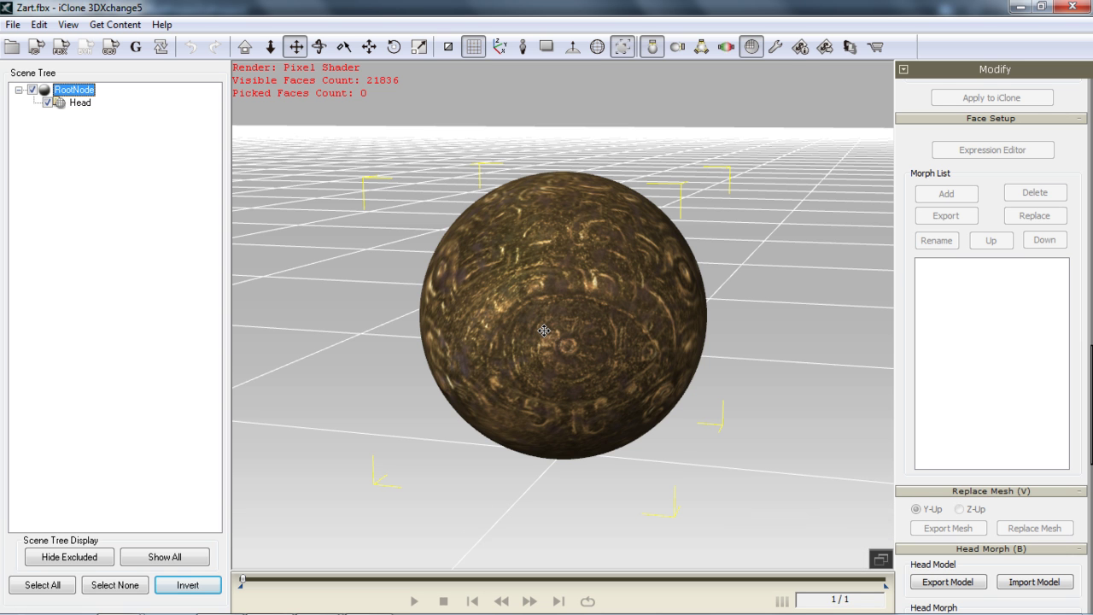
Export the whole model as an iClone prop named Zart to the desktop, replacing the existing file
left_click(35, 50)
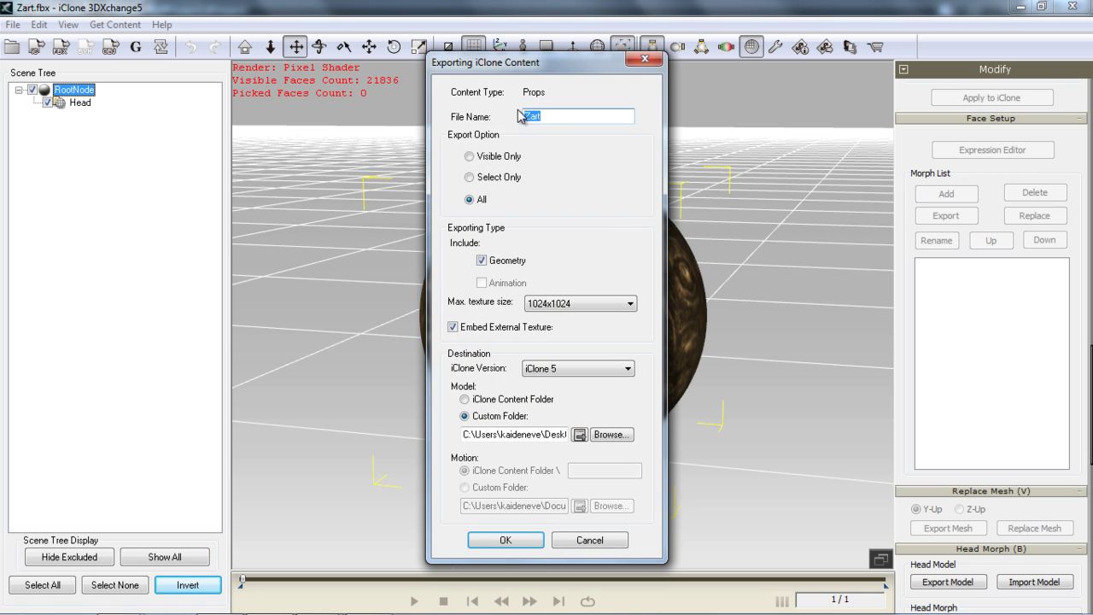
left_click(506, 540)
left_click(606, 350)
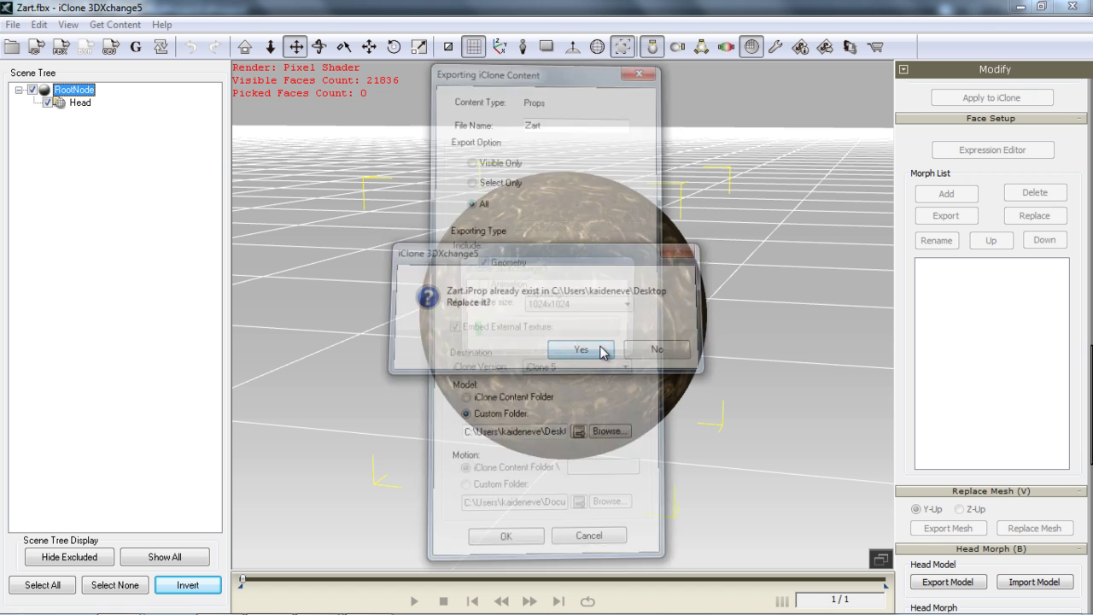
left_click(595, 347)
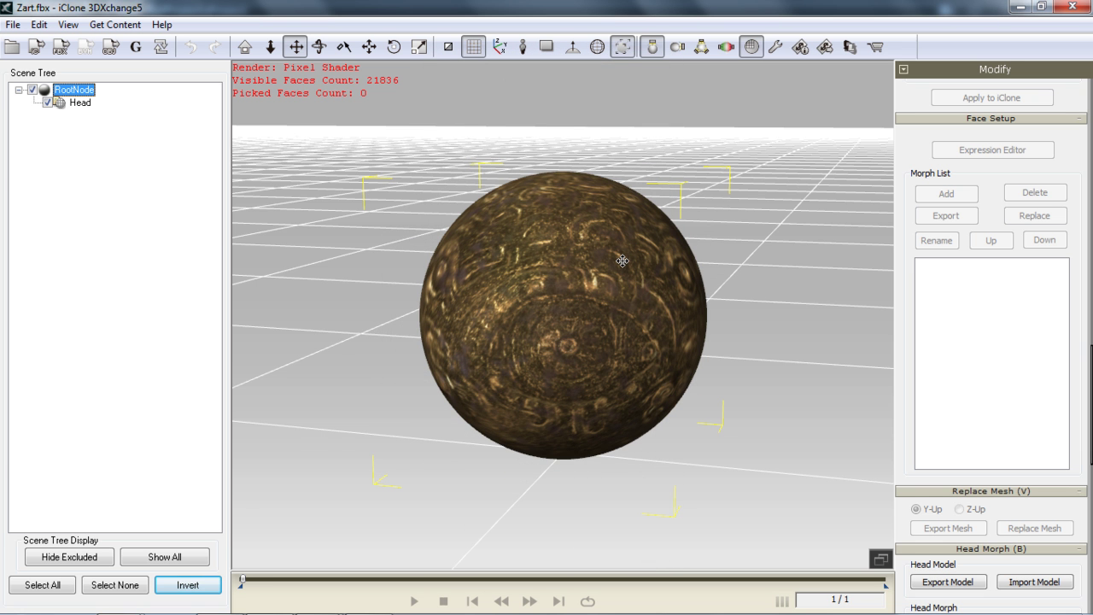
Bring the exported Zart.iProp from the desktop into the iClone scene
key("super+d")
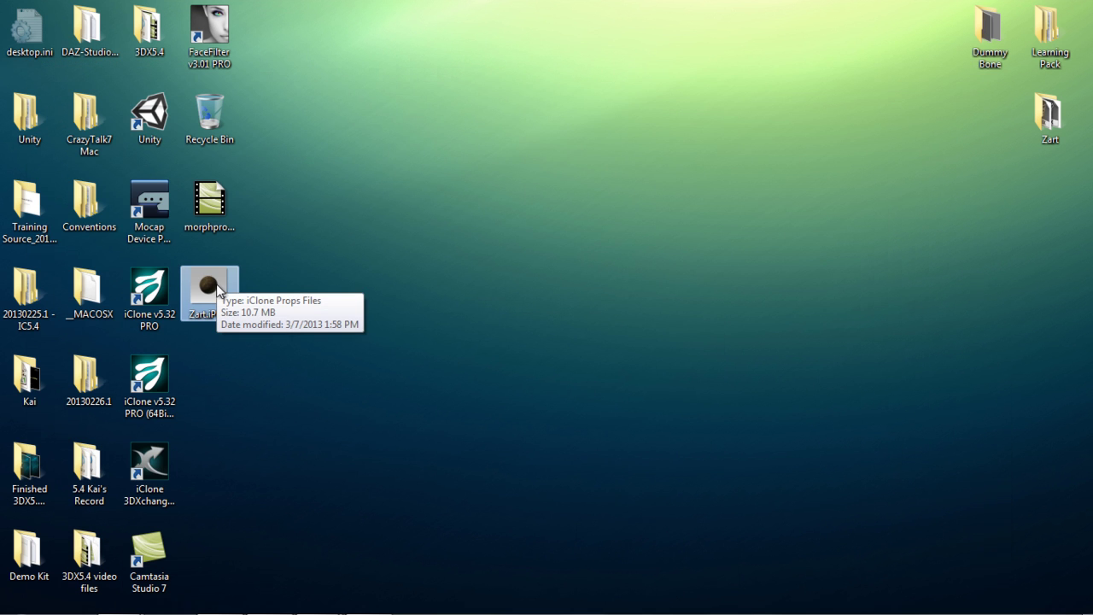
left_click_drag(208, 287, 588, 402)
key("alt+Tab")
key("alt+Tab")
key("alt+Tab")
key("alt+Tab")
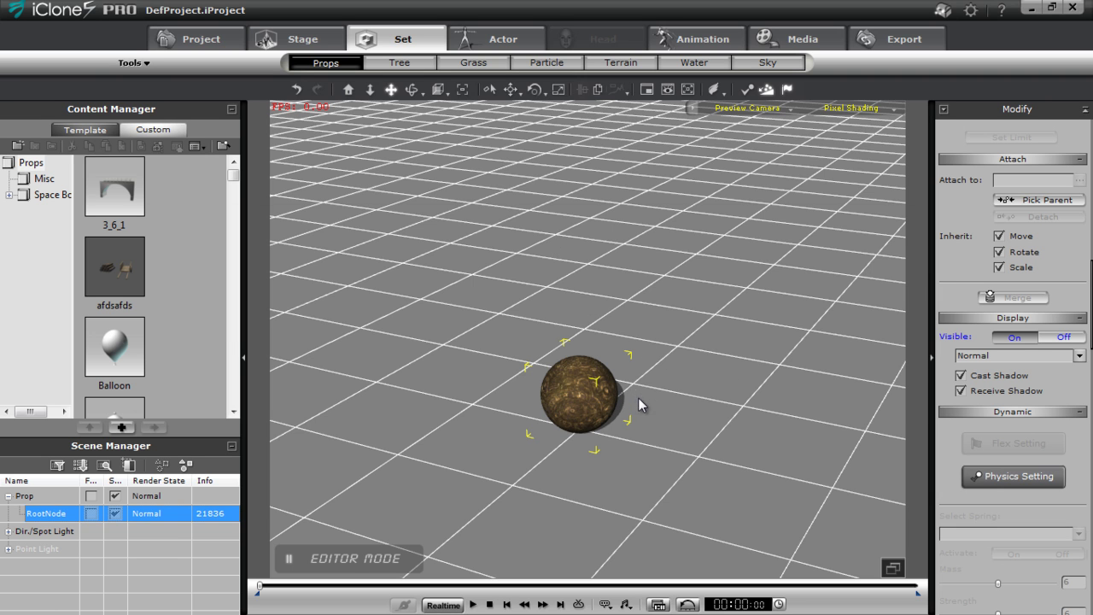
Add DummyBone.iProp from the Dummy Bone folder to the iClone scene at the head's position
key("alt+Tab")
key("alt+Tab")
key("alt+Tab")
key("alt+Tab")
key("alt+Tab")
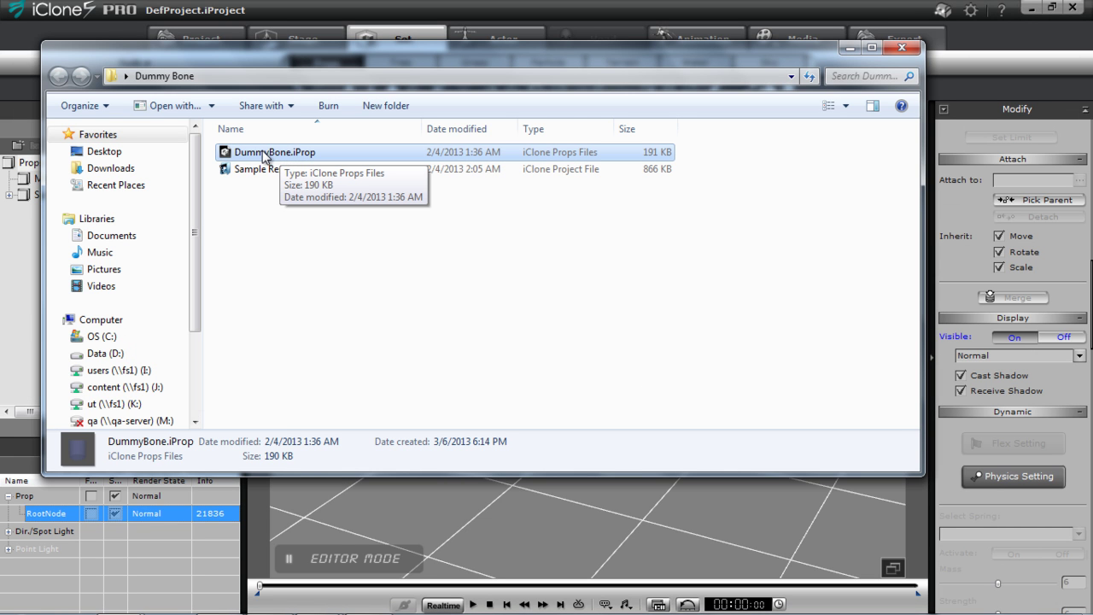
left_click_drag(263, 156, 580, 421)
key("alt+Tab")
key("alt+Tab")
key("alt+Tab")
key("alt+Tab")
key("alt+Tab")
key("alt+Tab")
key("alt+Tab")
key("alt+Tab")
key("alt+Tab")
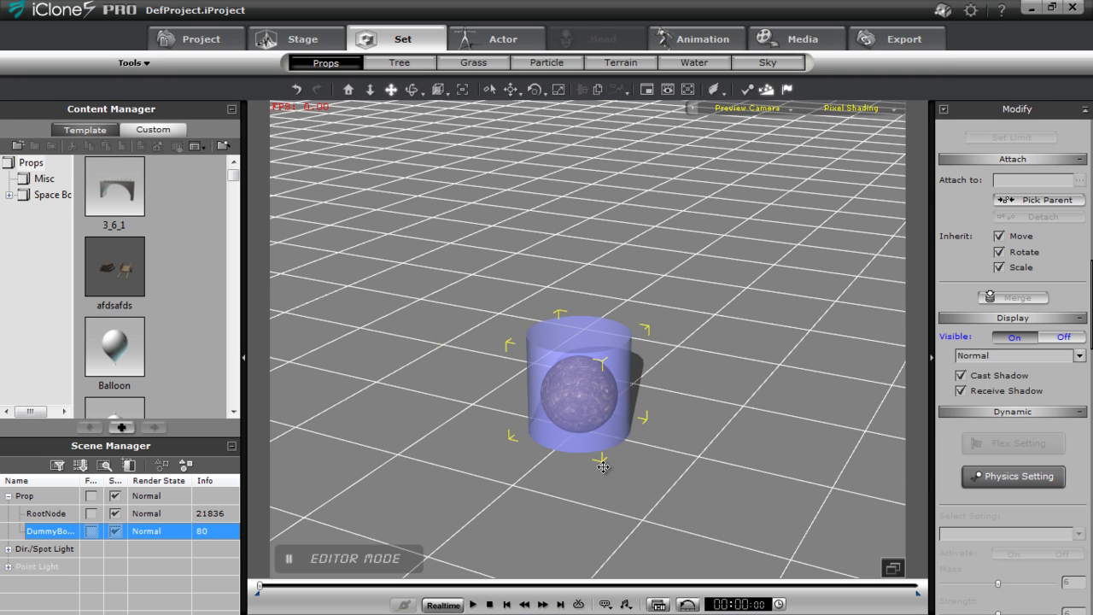
Attach the head's RootNode to DummyBone as its parent and merge the two into a single prop
right_click_drag(672, 479, 671, 430)
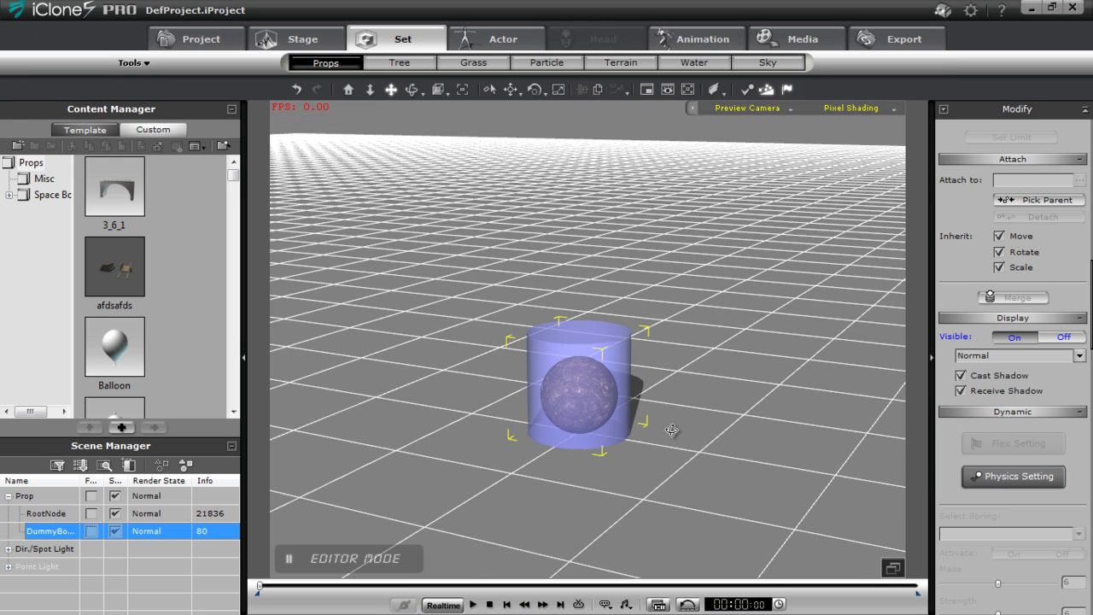
left_click(54, 515)
left_click(57, 536)
left_click(54, 517)
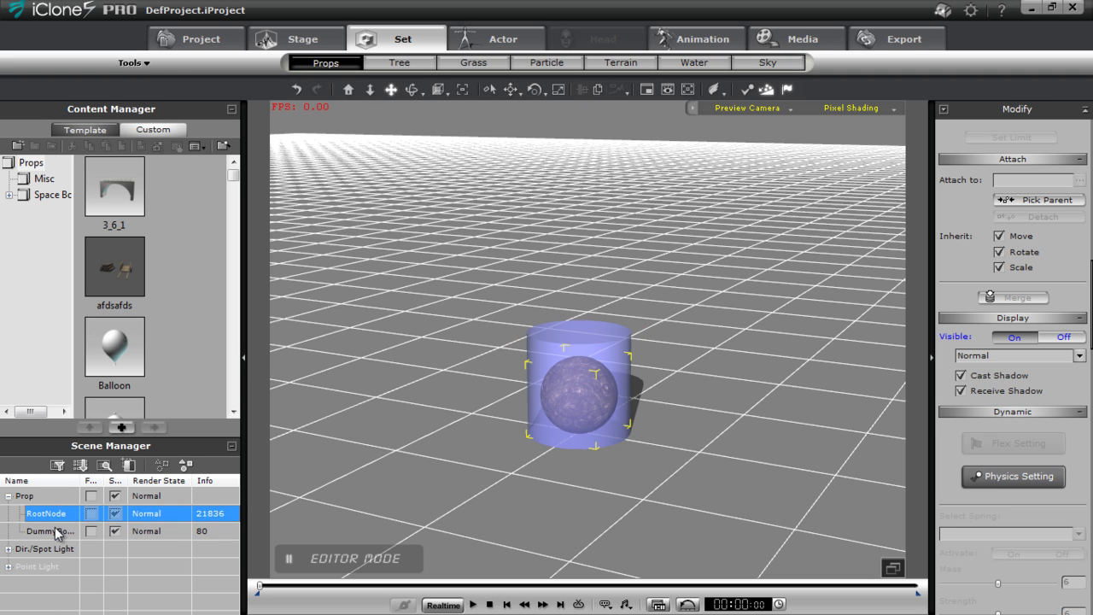
left_click(1048, 201)
left_click(51, 530)
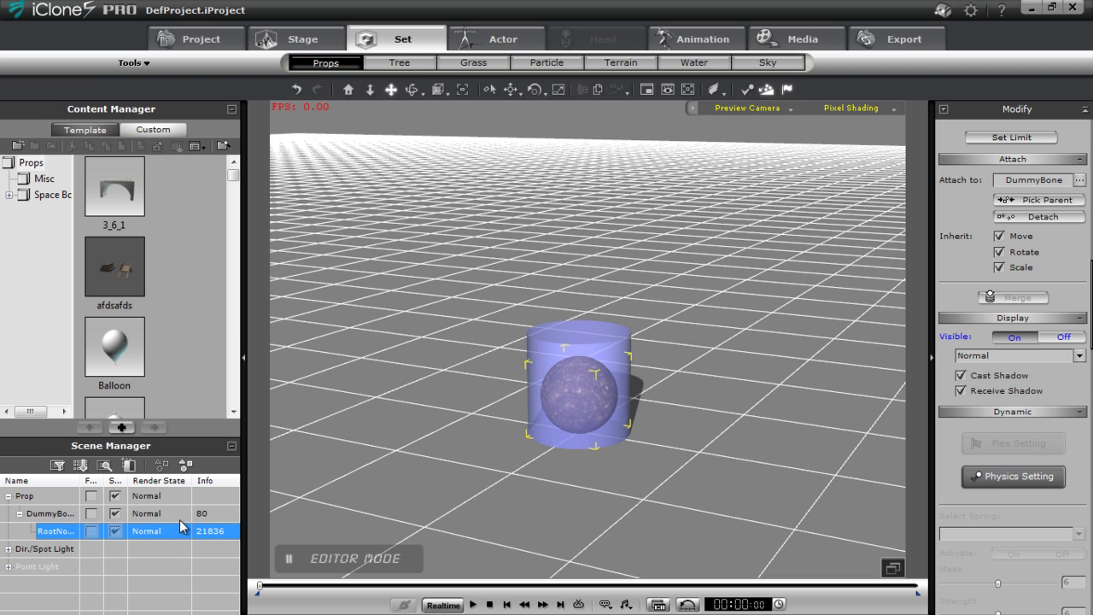
left_click(52, 513)
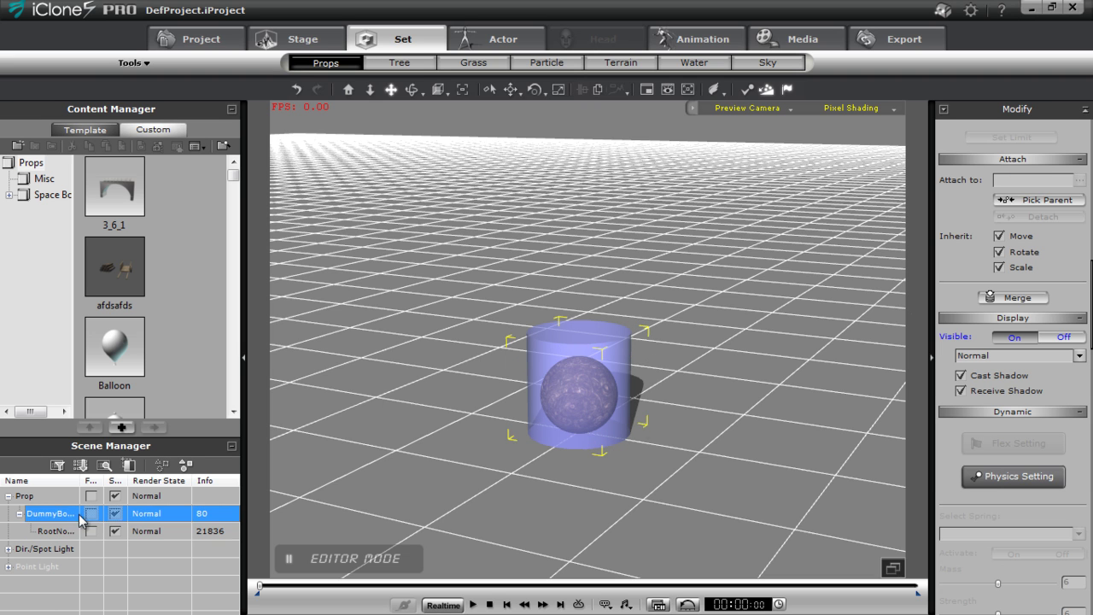
left_click(1018, 297)
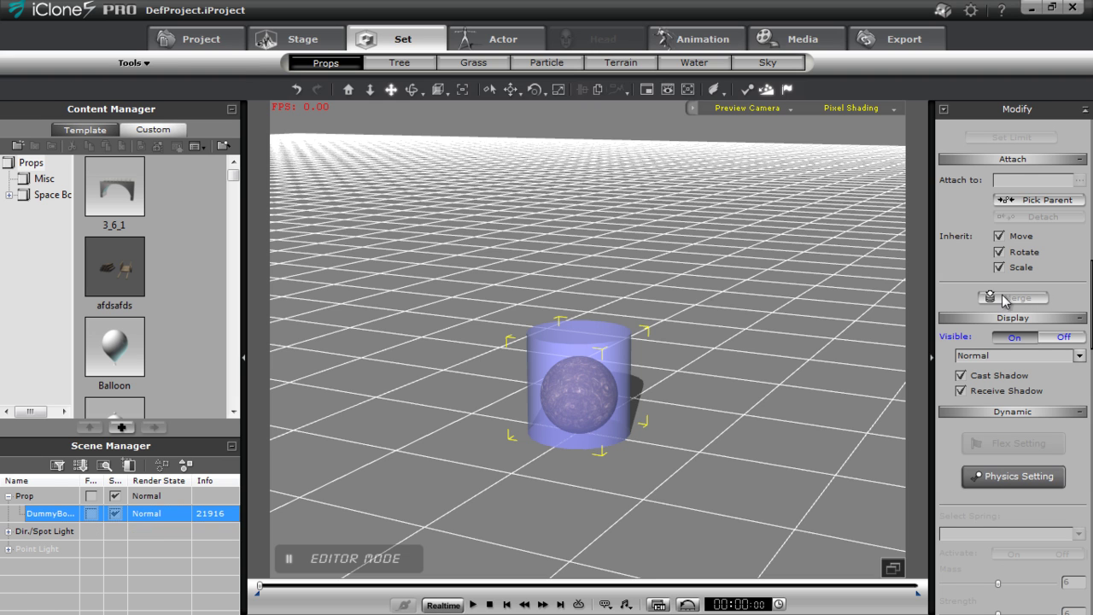
Save the merged prop to the custom props library under the name funkyeye
left_click(120, 427)
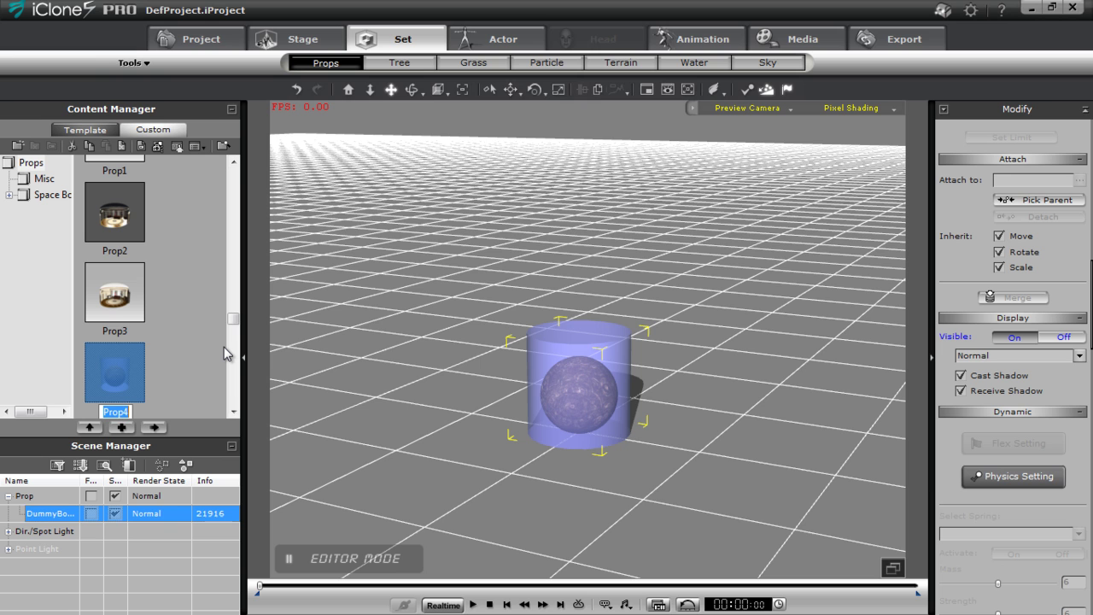
type("funkyeye")
key("Return")
Load the funkyeye prop from the custom library into iClone 3DXchange5
left_click_drag(111, 375, 564, 387)
key("alt+Tab")
key("alt+Tab")
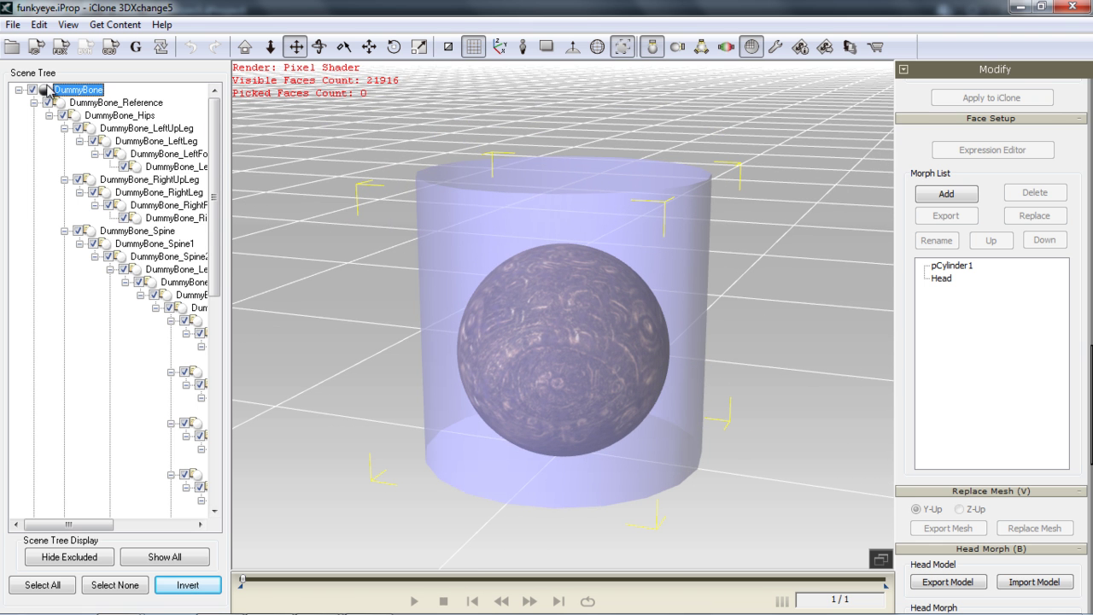
Inspect the funkyeye prop's scene tree, checking the bone hierarchy and the pCylinder1 and Head meshes
left_click_drag(85, 520, 135, 522)
scroll(218, 239, "down", 1)
left_click_drag(218, 239, 231, 453)
left_click_drag(145, 525, 96, 525)
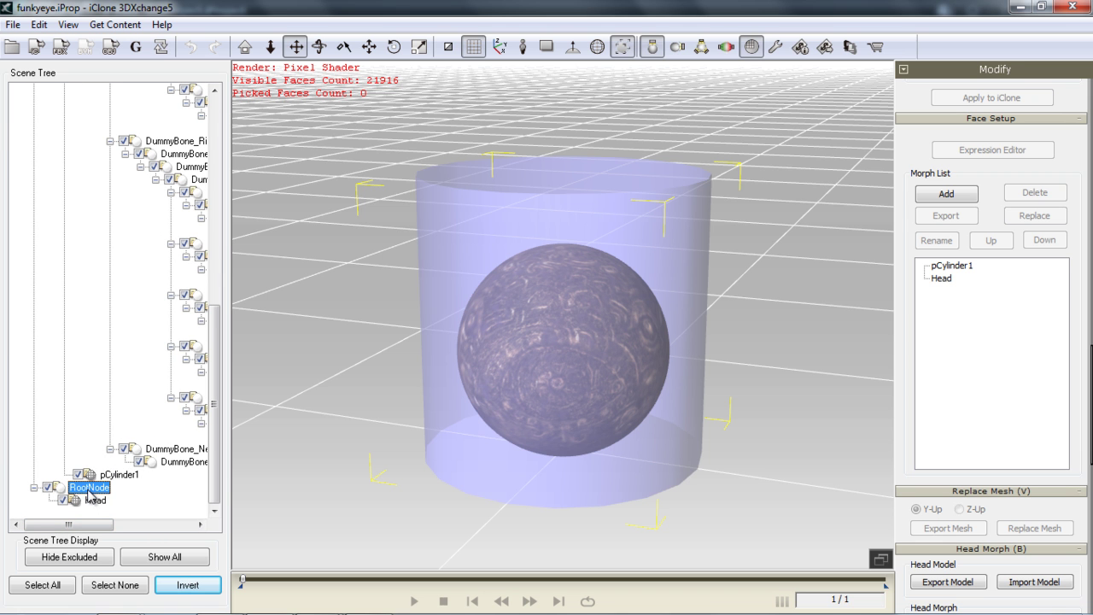
left_click(94, 501)
left_click(114, 479)
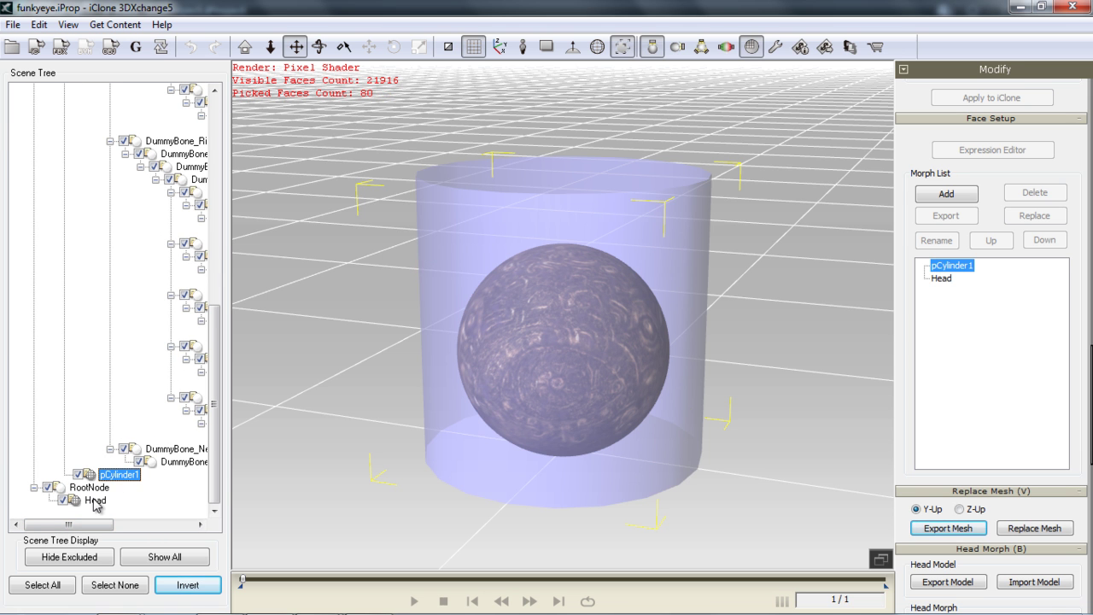
left_click(95, 500)
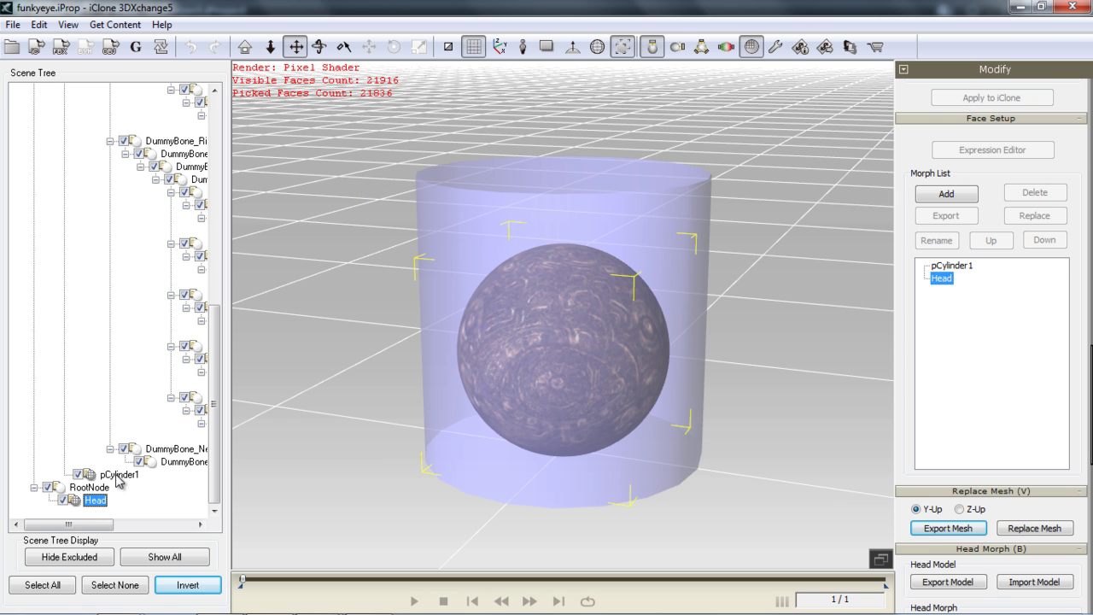
Make the pCylinder1 mesh fully transparent by setting its material opacity to 0
left_click(119, 476)
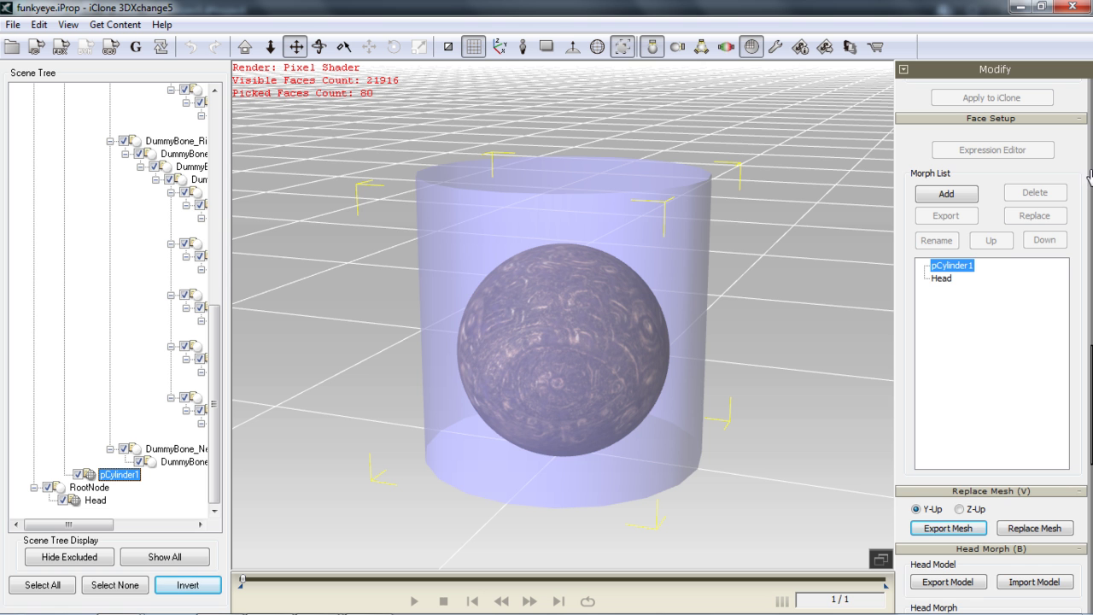
left_click_drag(1089, 150, 1090, 333)
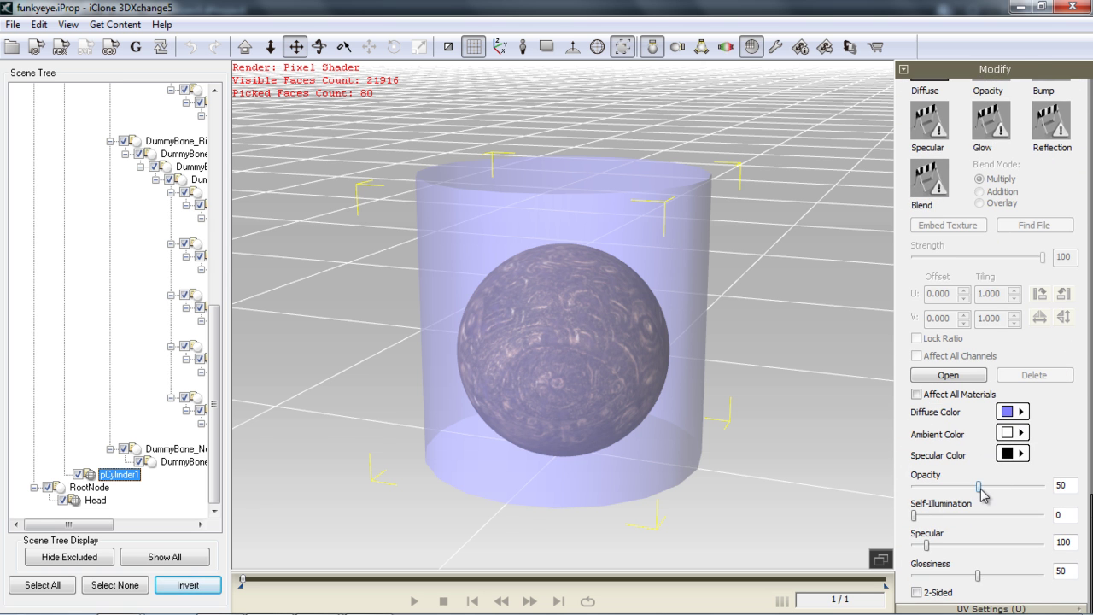
left_click_drag(978, 485, 911, 490)
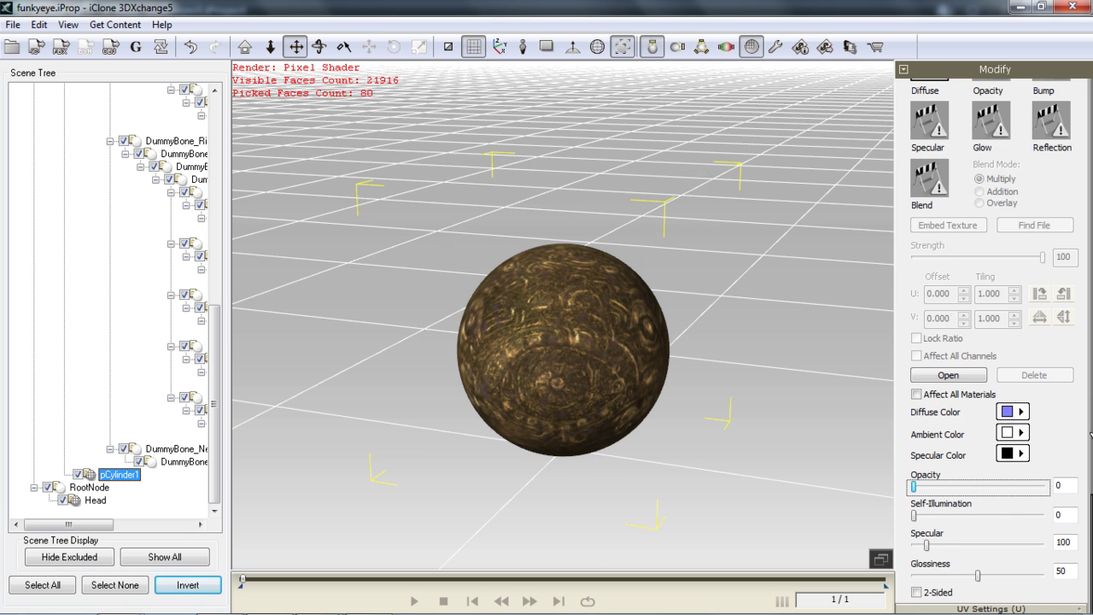
Add Zart_Awake.fbx, Zart_Default.fbx, Zart_Shut.fbx and Zart_Splat.fbx from the Zart folder to the morph list
left_click_drag(1090, 509, 1071, 301)
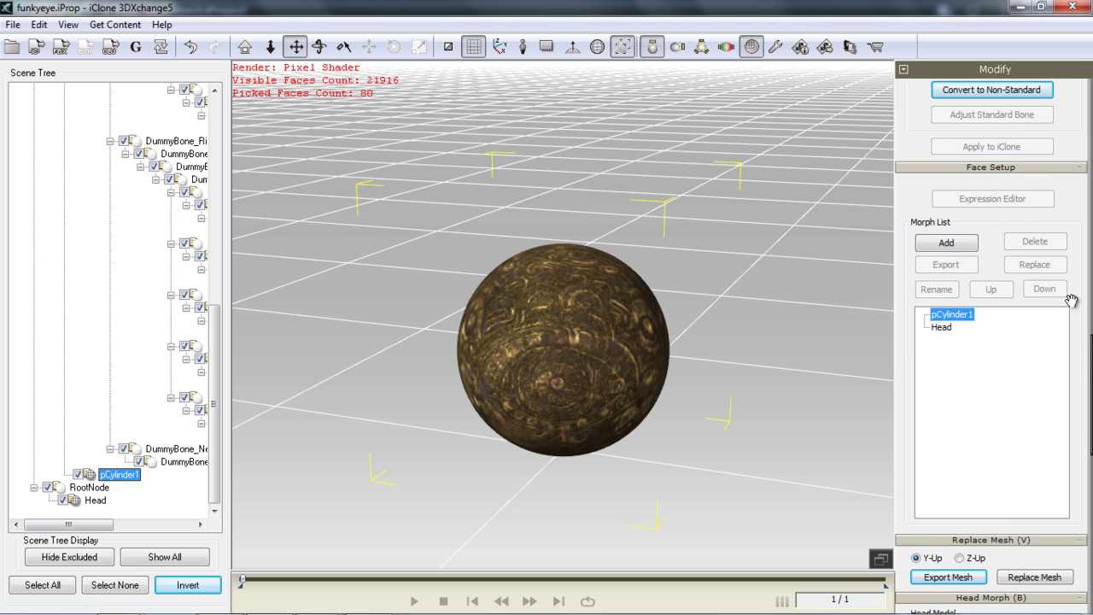
left_click(946, 244)
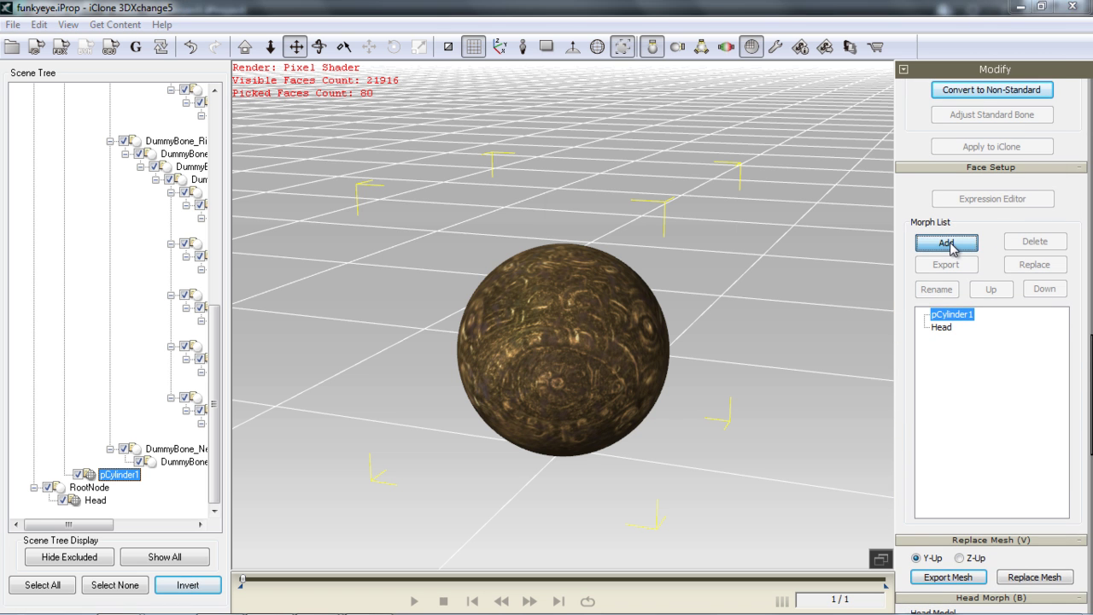
left_click(783, 301)
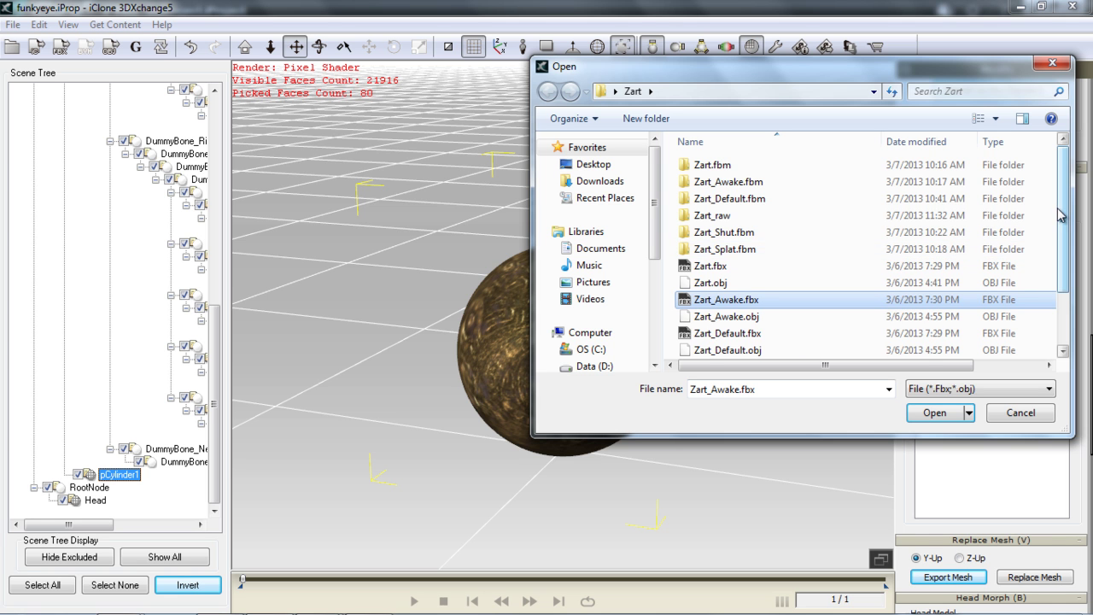
scroll(1065, 215, "down", 2)
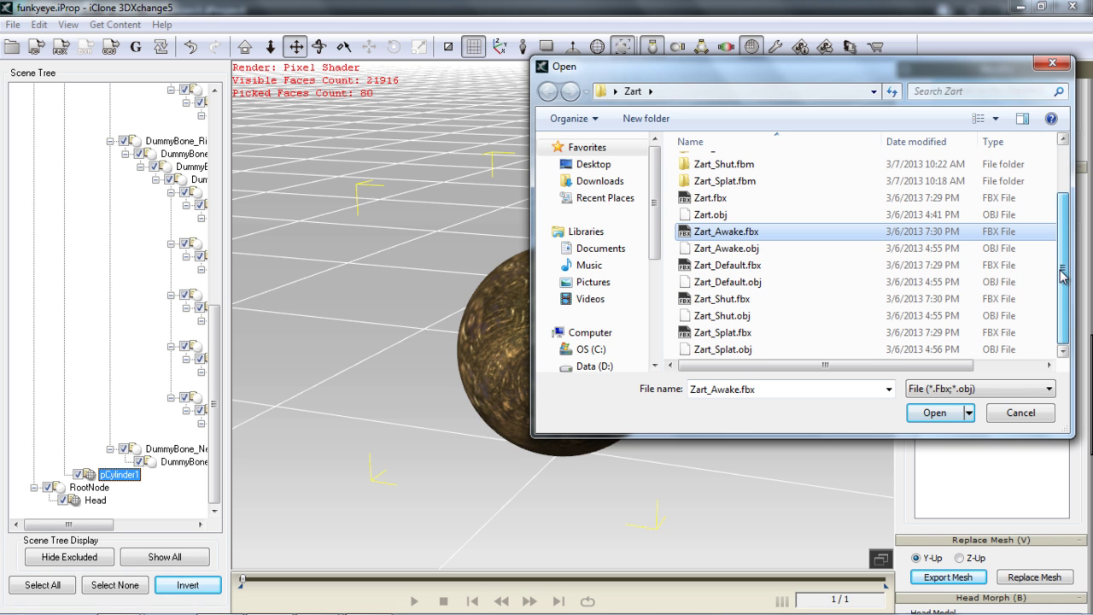
left_click(765, 265, "ctrl")
left_click(734, 300, "ctrl")
left_click(730, 332, "ctrl")
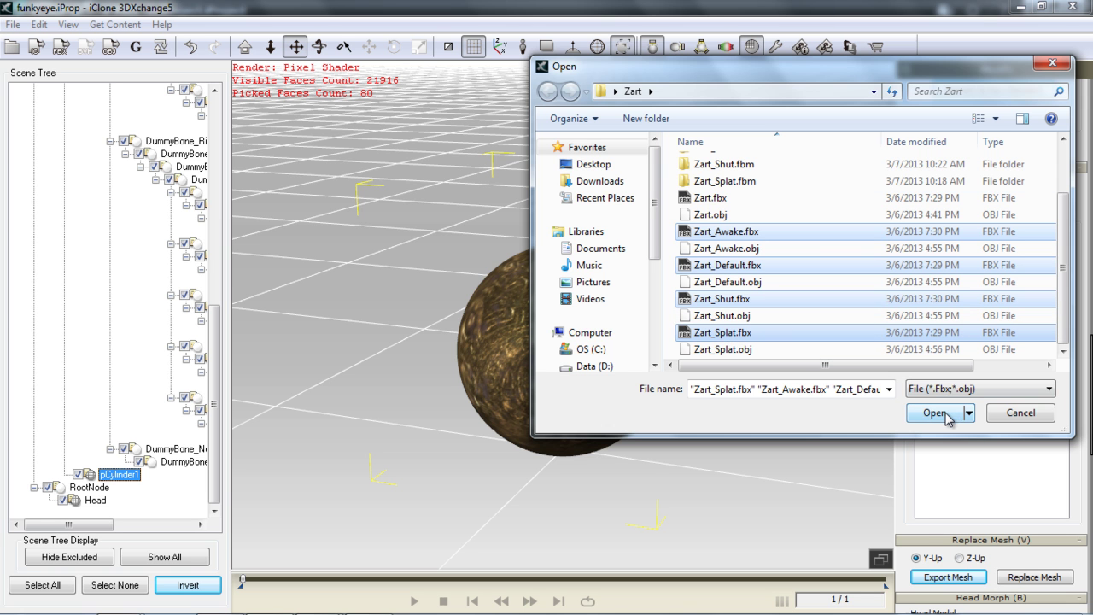
left_click(934, 413)
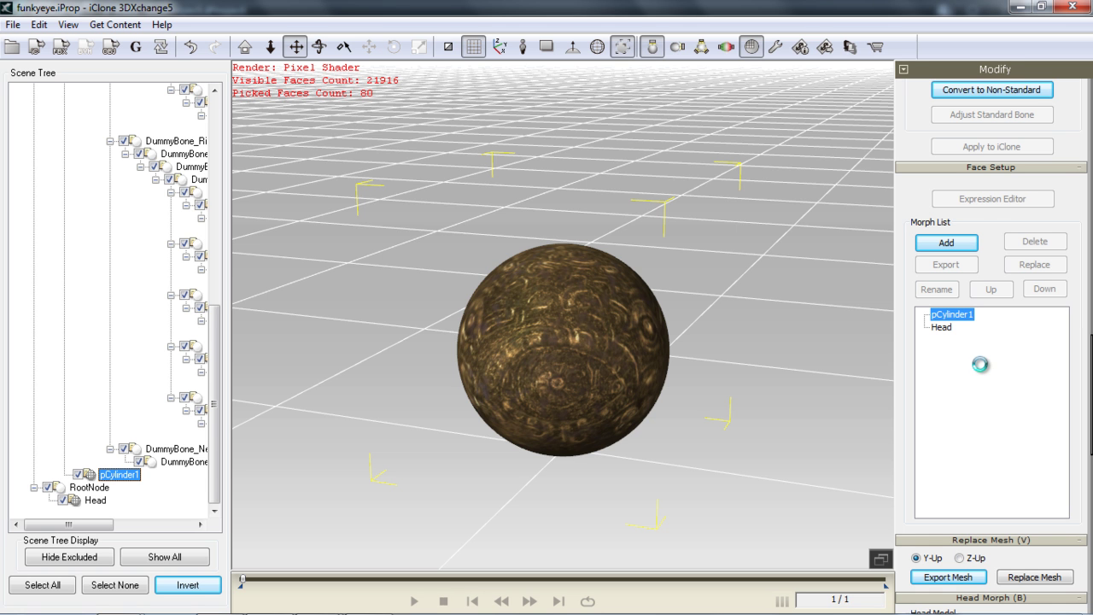
Preview the head's Awake, Default, Shut and Splat morphs one by one
left_click(972, 341)
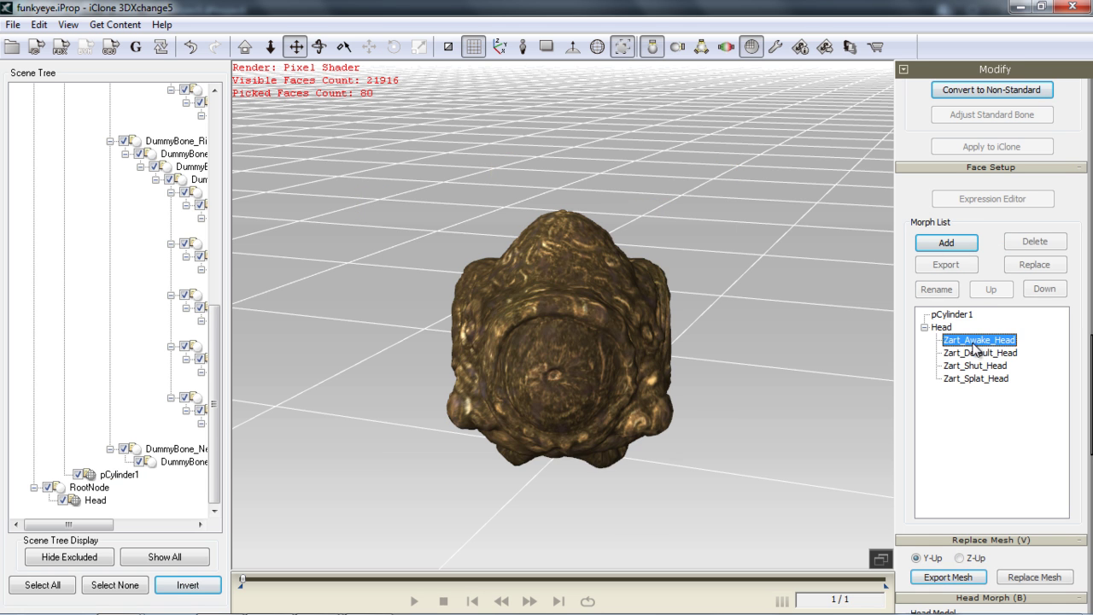
left_click(976, 354)
left_click(981, 366)
left_click(986, 380)
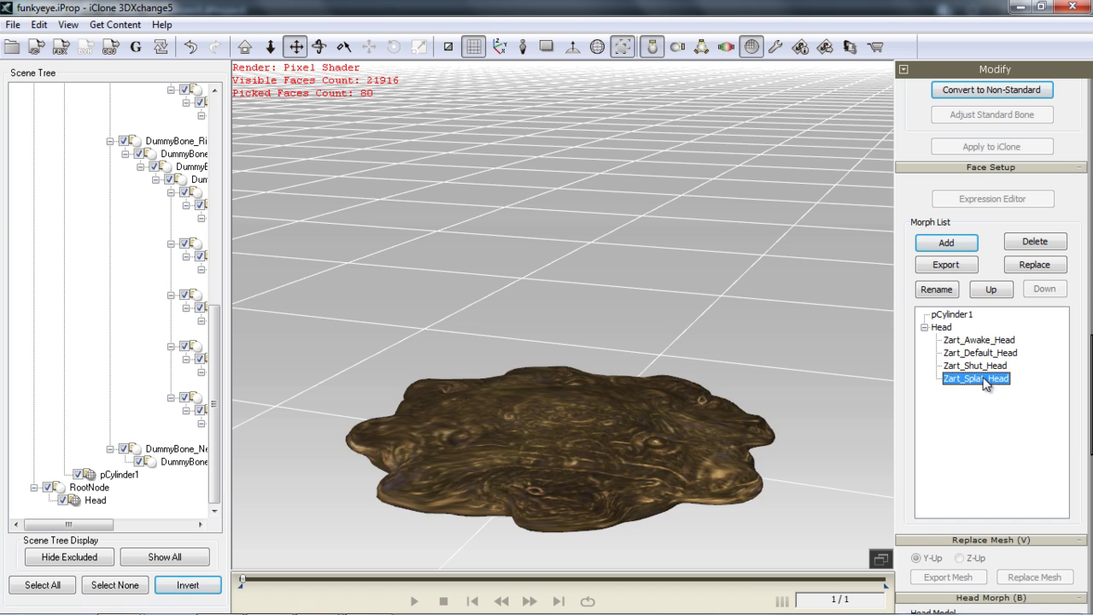
left_click(974, 340)
left_click(950, 314)
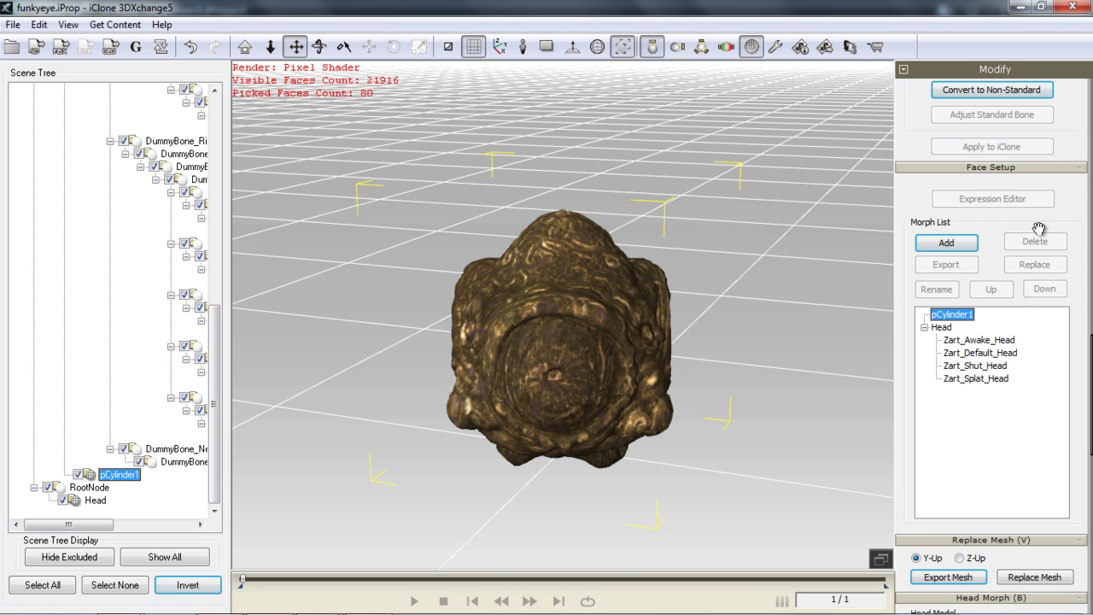
Start converting the model to a non-standard character and map its bones with the Maya Human-IK preset
left_click_drag(1091, 418, 1090, 380)
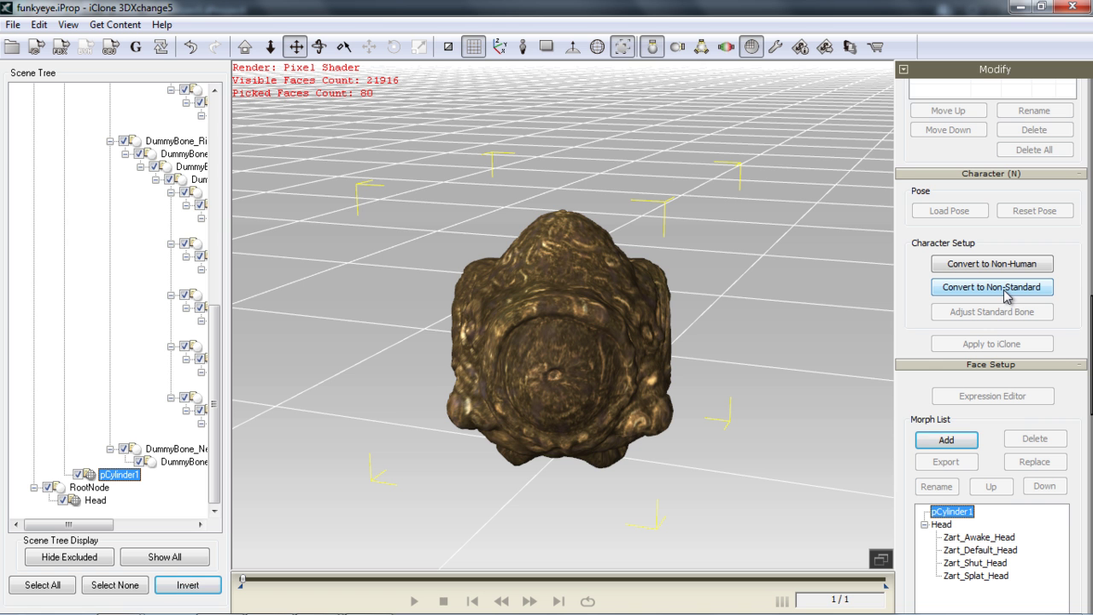
left_click(980, 288)
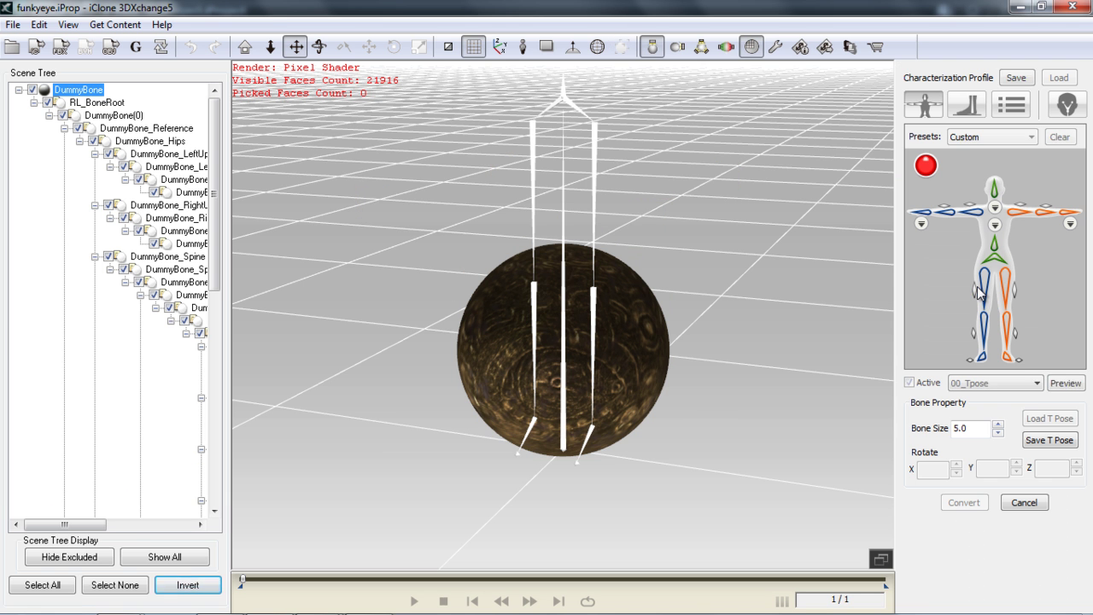
right_click_drag(692, 178, 690, 334)
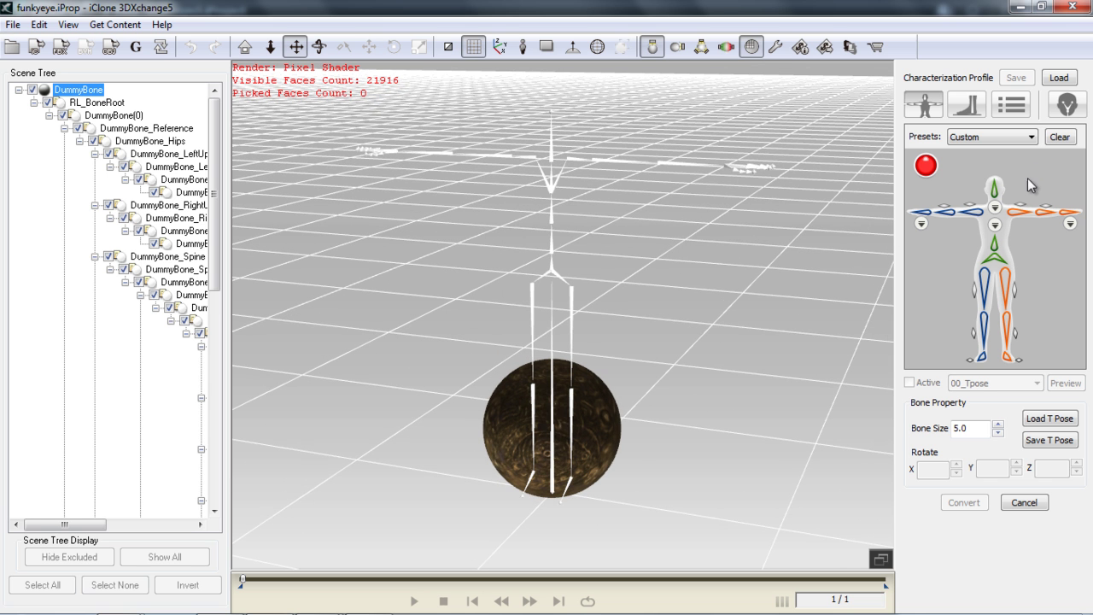
left_click(1028, 136)
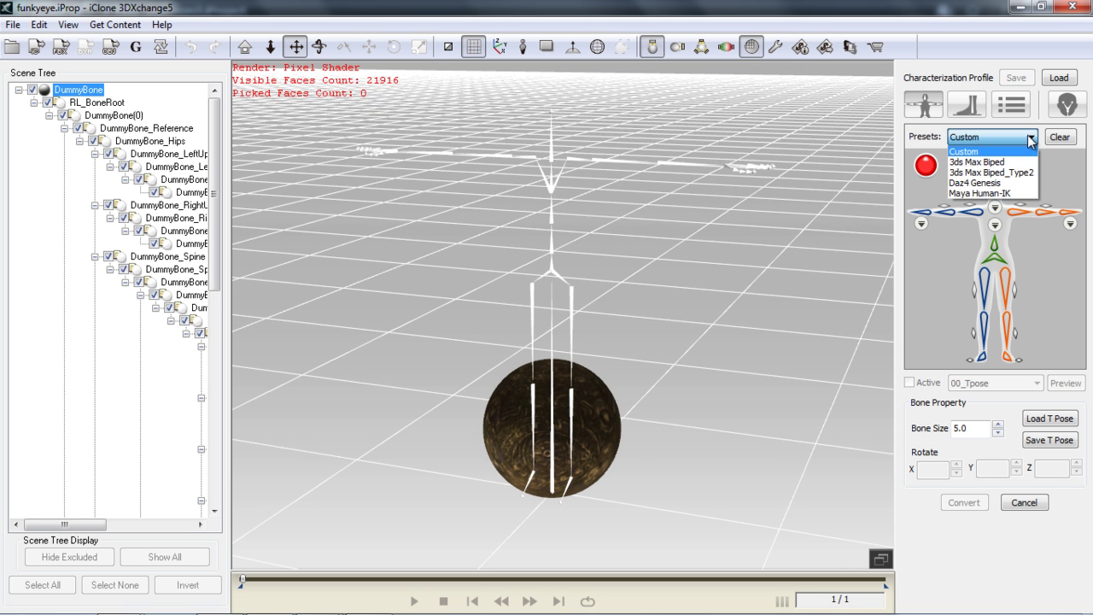
left_click(1012, 194)
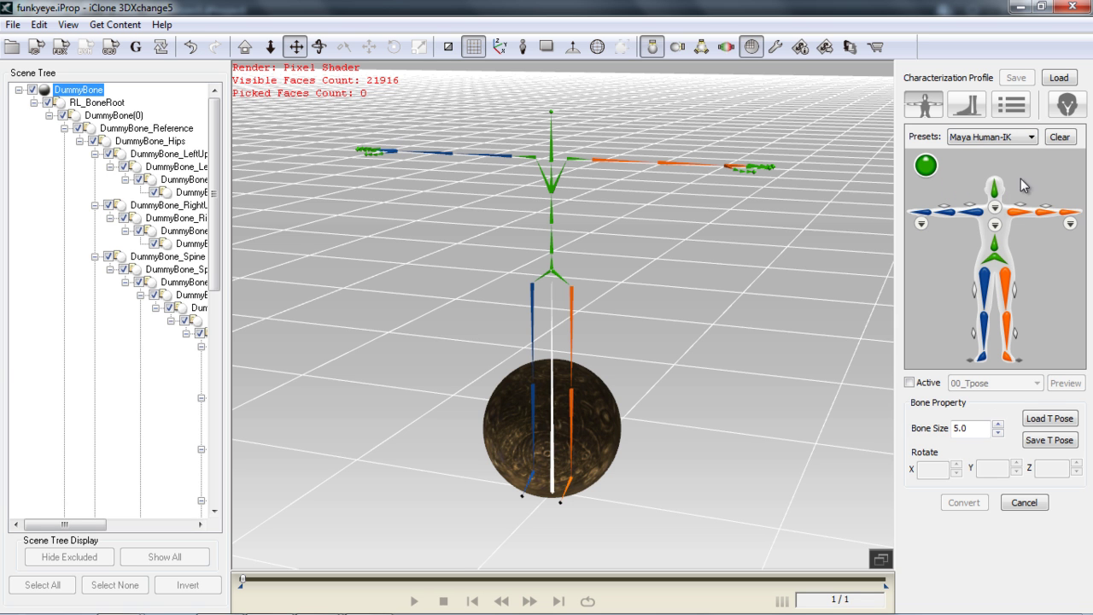
Activate the bone characterization with the 00_Tpose motion and convert the model to a non-standard character
left_click(909, 382)
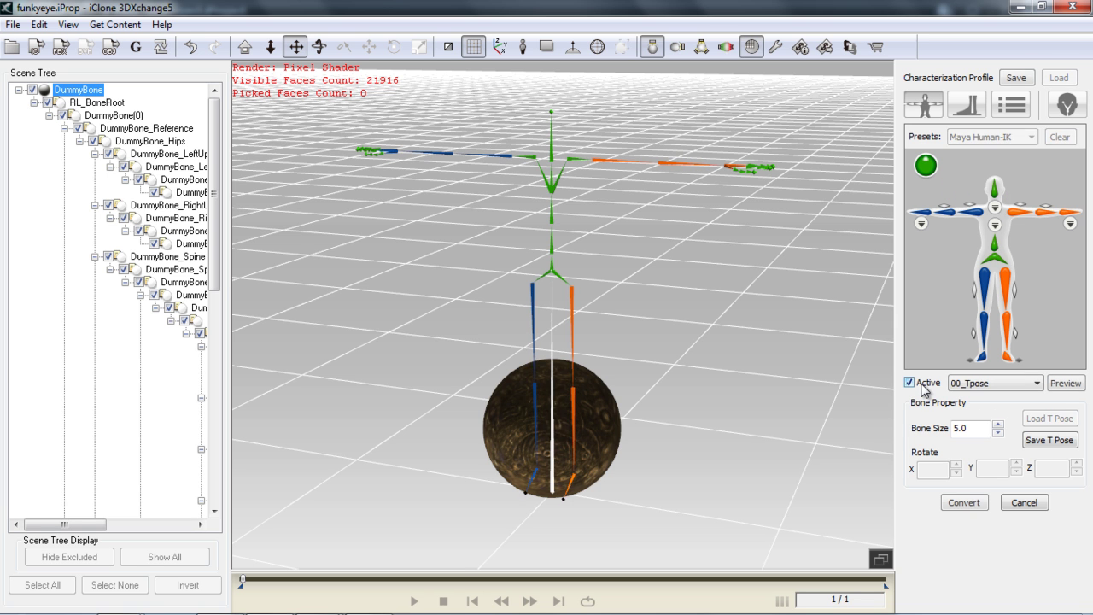
mouse_move(698, 463)
right_mouse_down()
mouse_move(666, 464)
mouse_move(642, 408)
mouse_move(666, 478)
mouse_move(686, 466)
right_mouse_up()
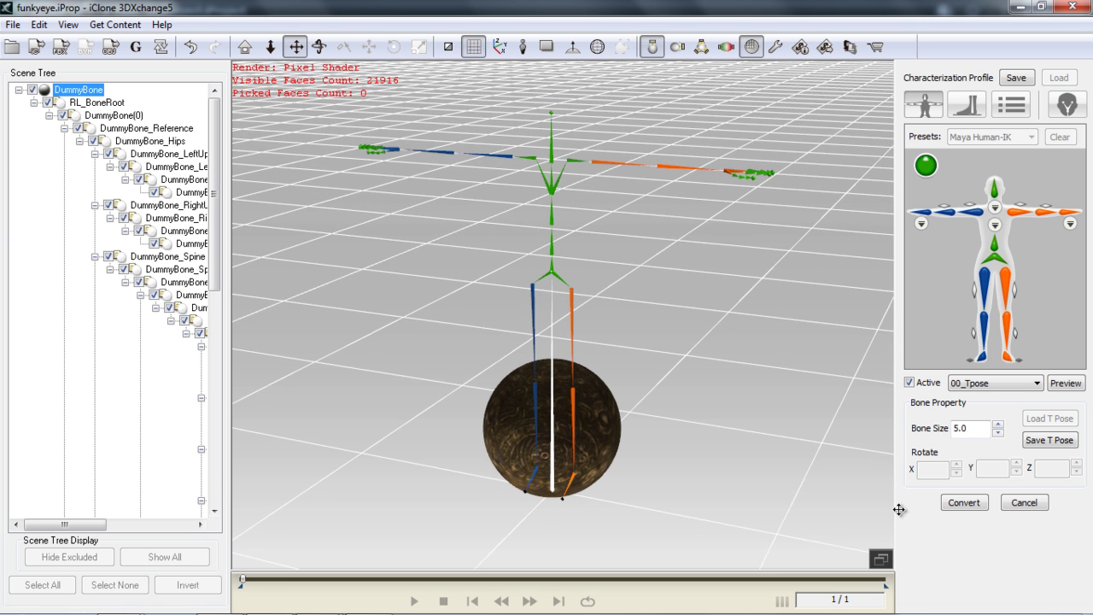
left_click(963, 502)
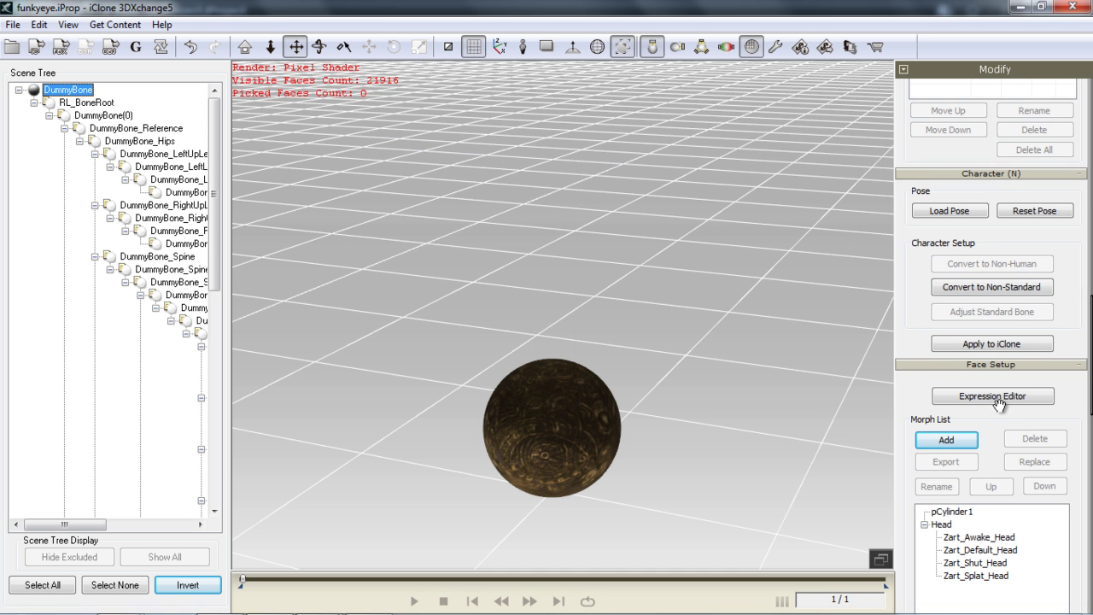
In the Expression Editor, define the Upward expression of Custom Group 1 with Zart_Awake_Head at 100
middle_click_drag(714, 455, 700, 383)
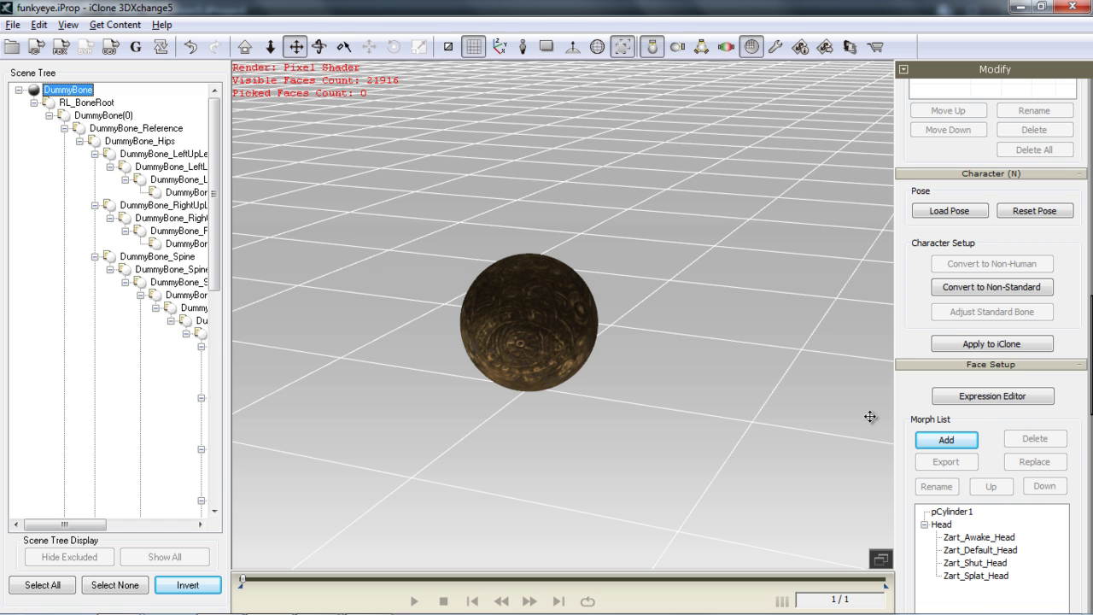
left_click(1014, 401)
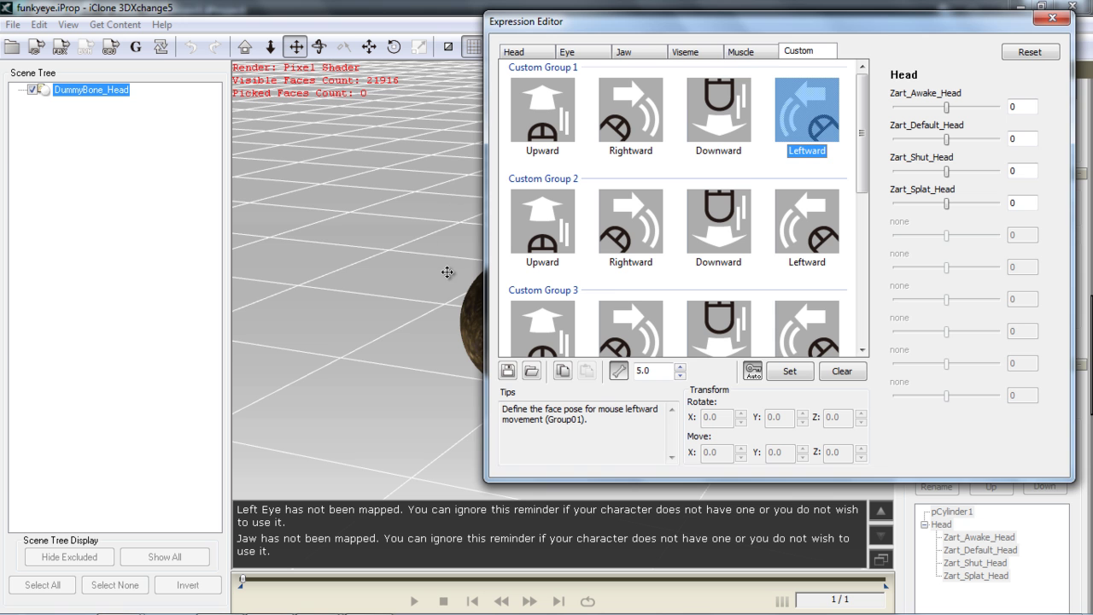
right_click_drag(448, 254, 481, 251)
left_click(555, 114)
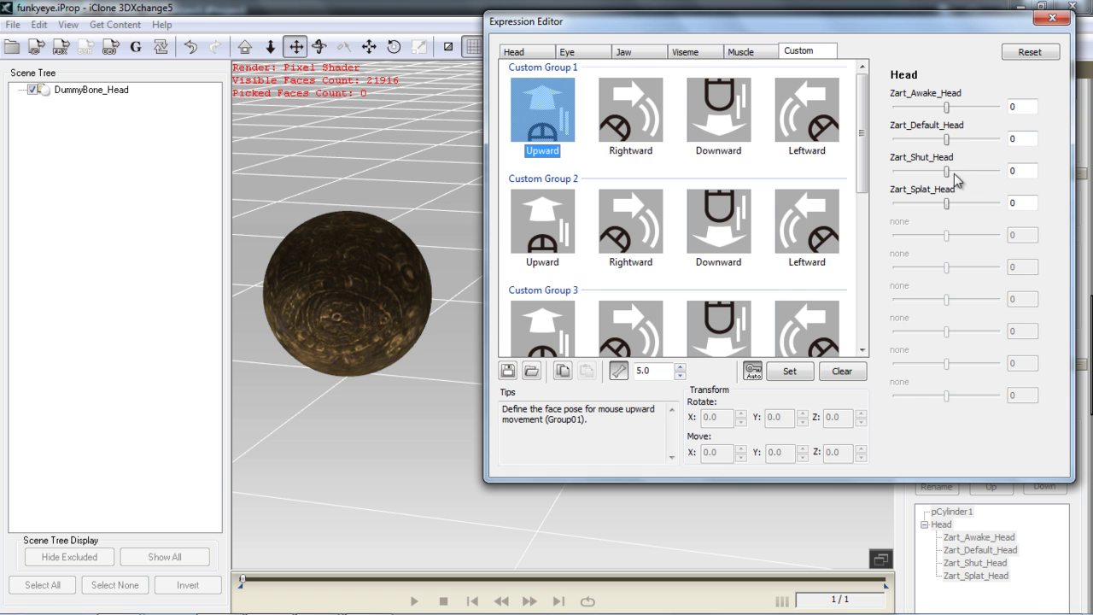
left_click_drag(946, 107, 1044, 111)
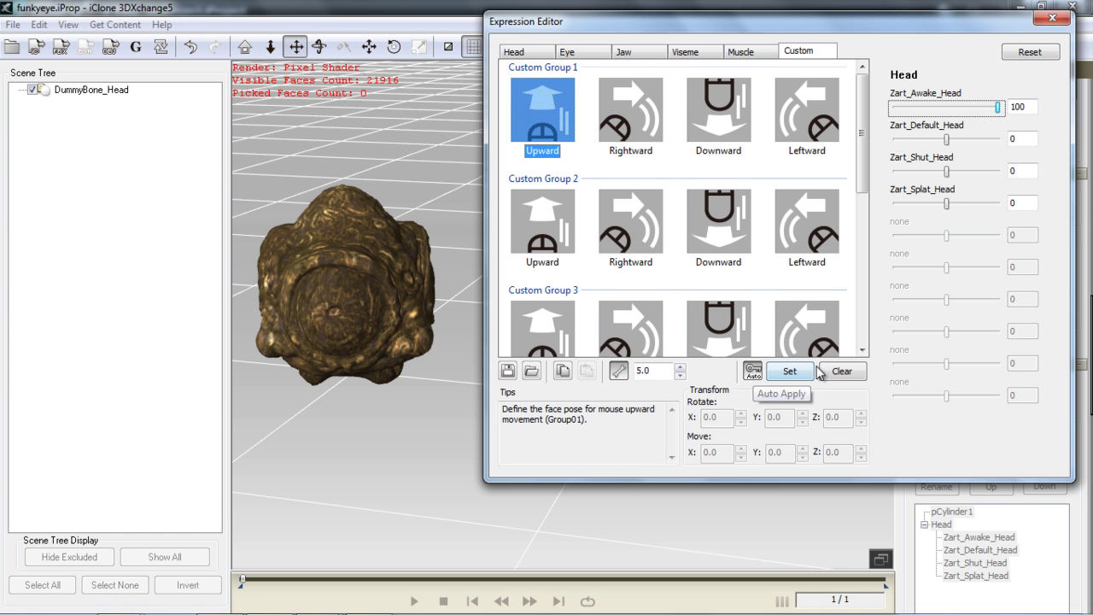
left_click(789, 372)
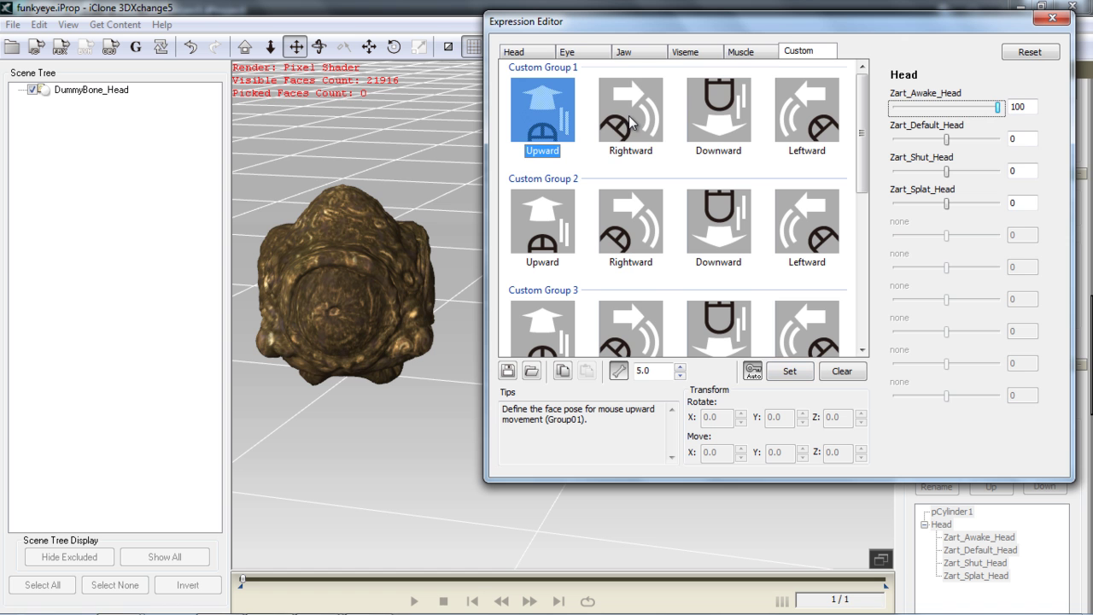
Define Custom Group 1's Rightward expression with Zart_Default_Head, Downward with Zart_Shut_Head and Leftward with Zart_Splat_Head, each at 100
left_click(630, 122)
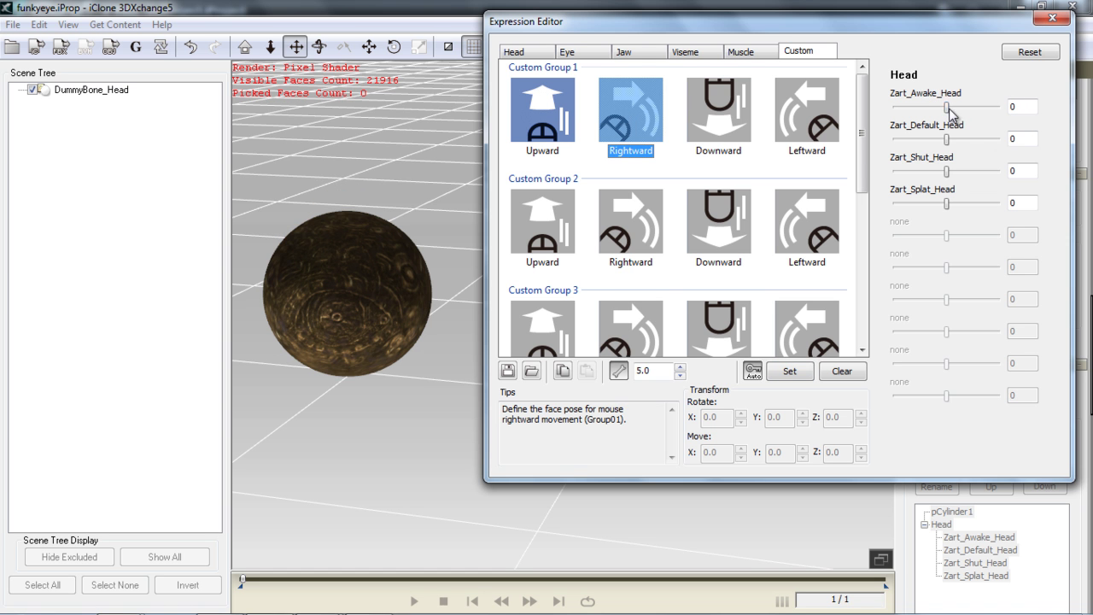
left_click_drag(947, 140, 1035, 149)
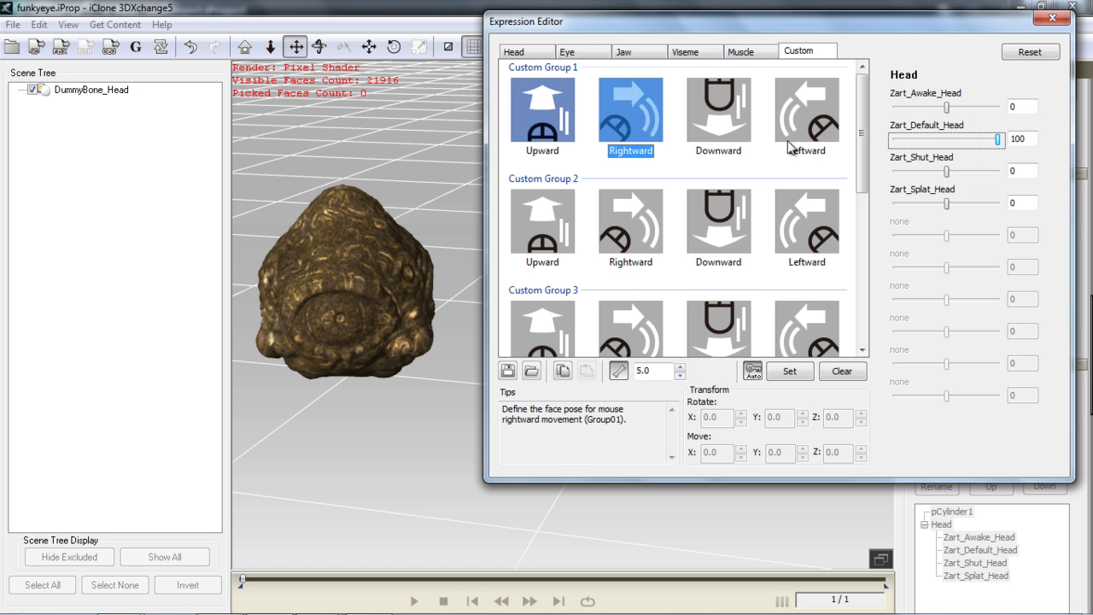
left_click(728, 111)
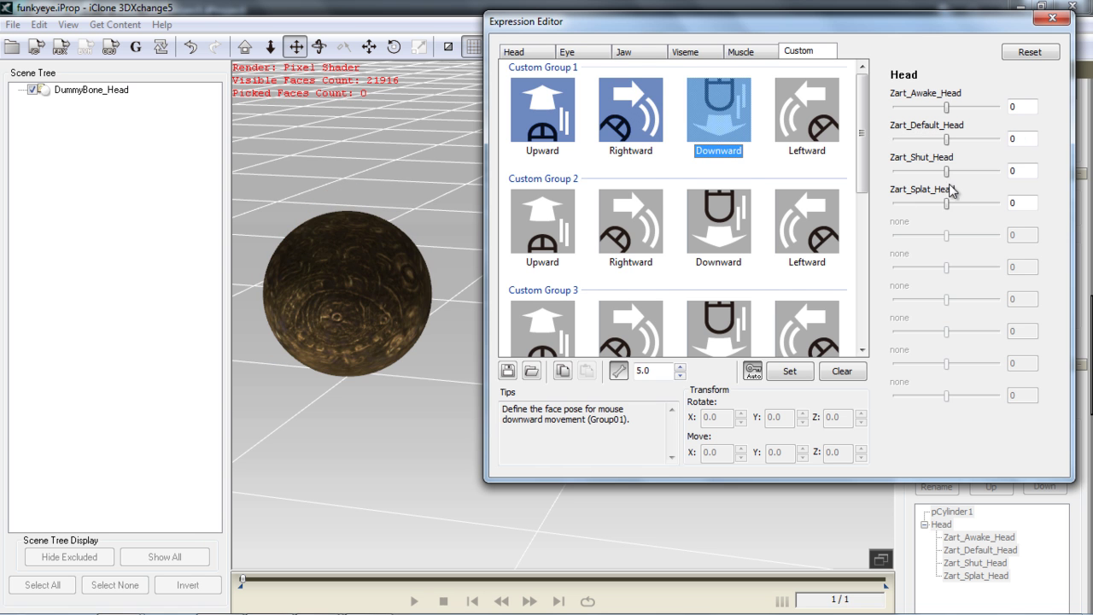
left_click_drag(946, 172, 1008, 176)
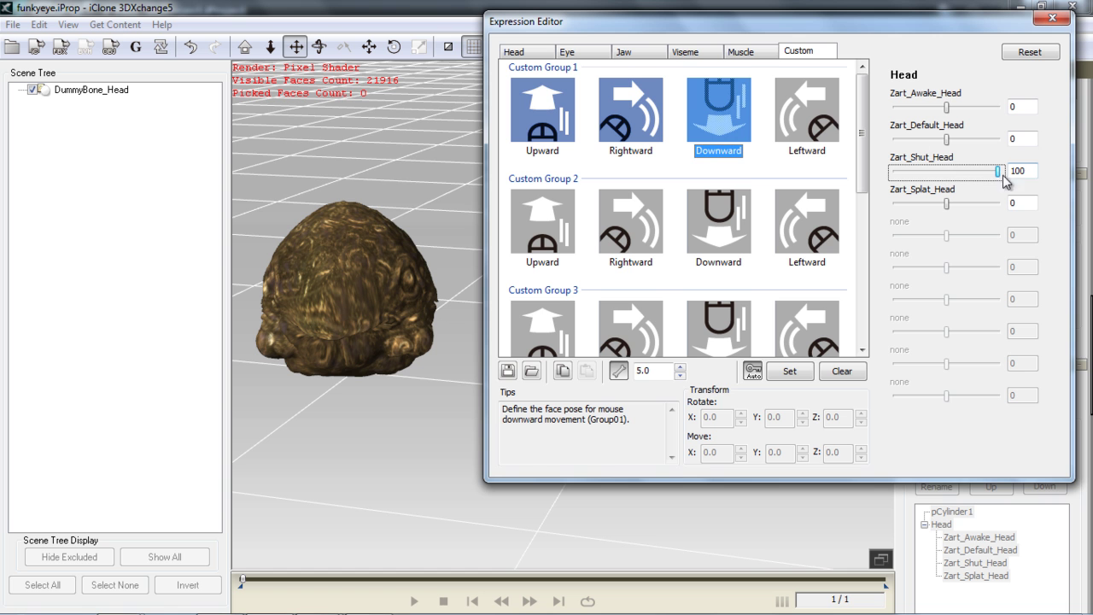
left_click(819, 115)
left_click_drag(947, 206, 1038, 216)
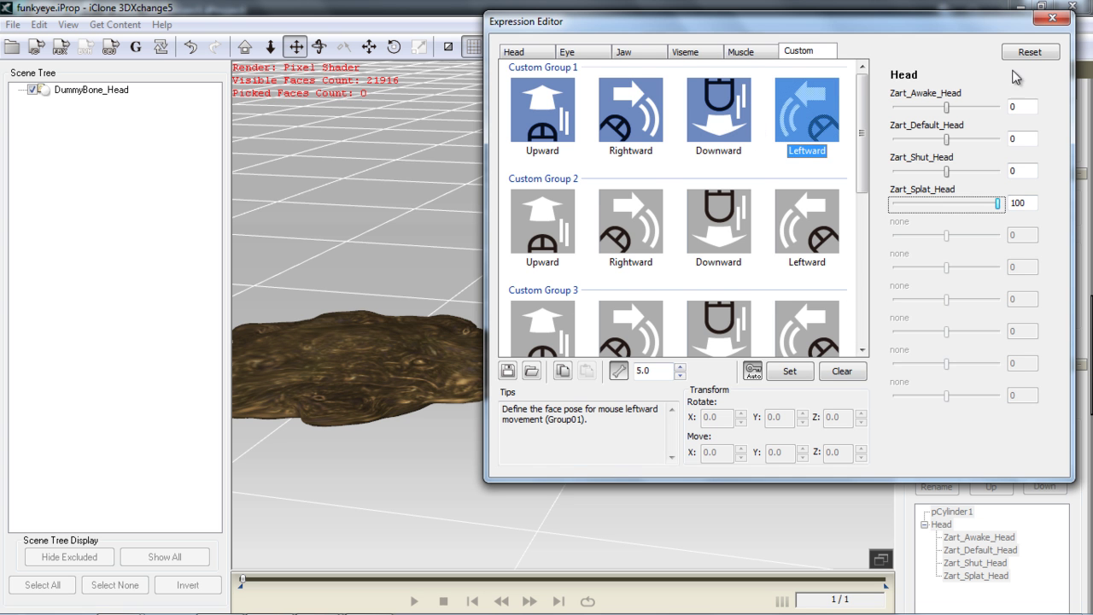
left_click(1050, 21)
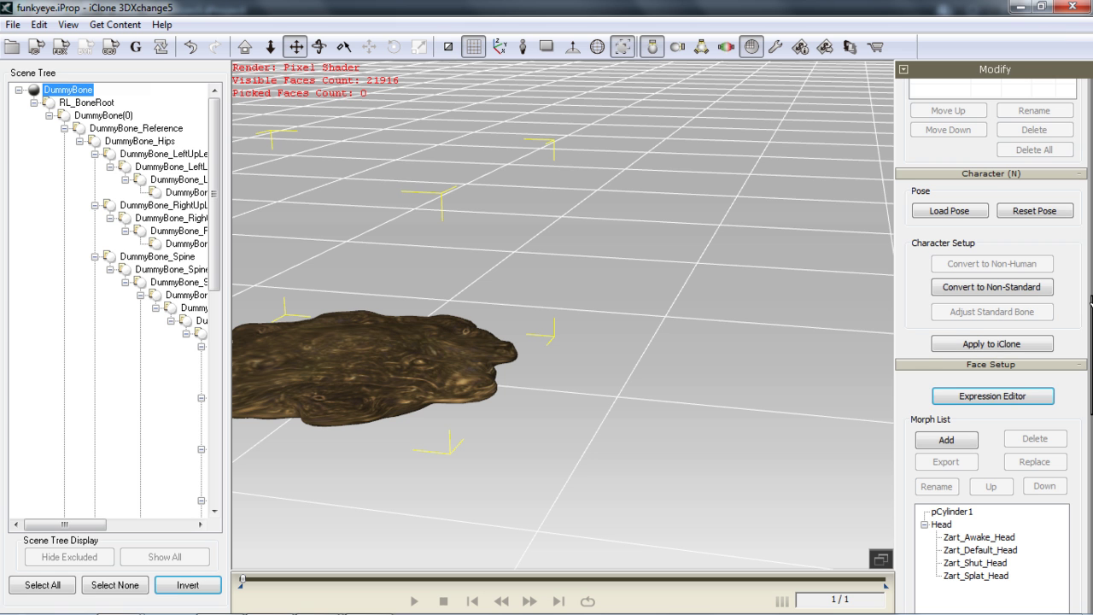
Apply the character to iClone and delete the original DummyBone prop from the scene there
scroll(1007, 316, "down", 2)
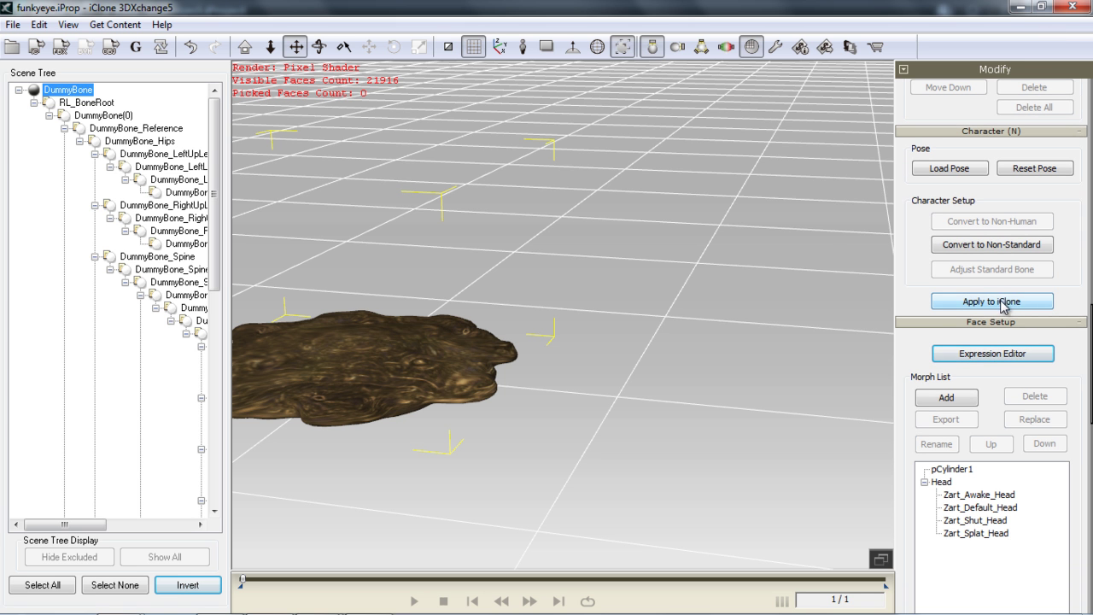
left_click(998, 304)
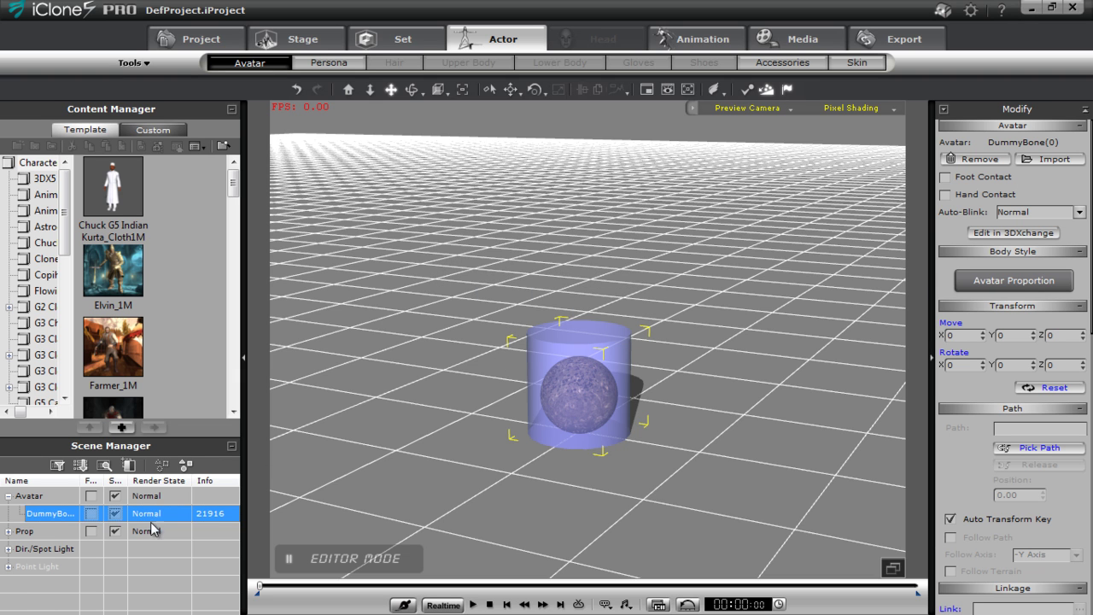
left_click(9, 531)
left_click(43, 548)
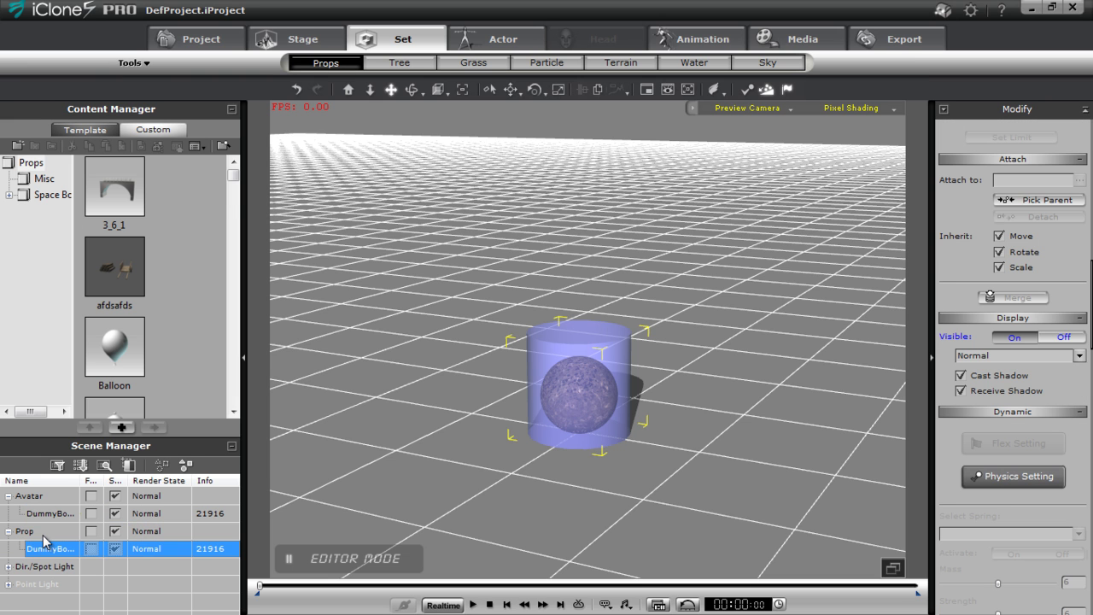
key("Delete")
Open the facial animation Puppeteering Panel for the DummyBone avatar
left_click(42, 511)
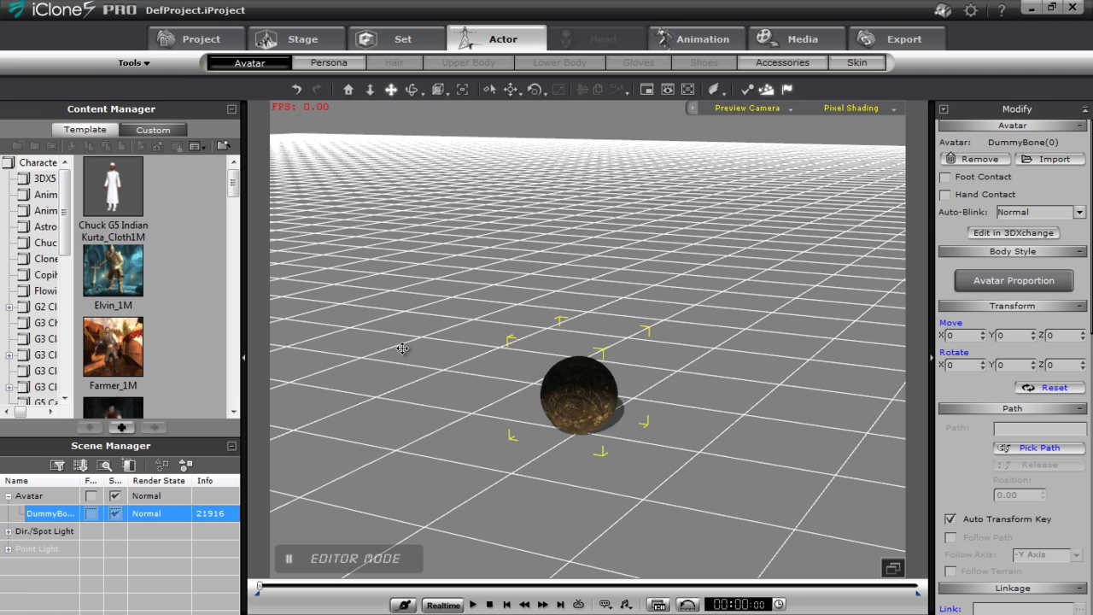
left_click(715, 43)
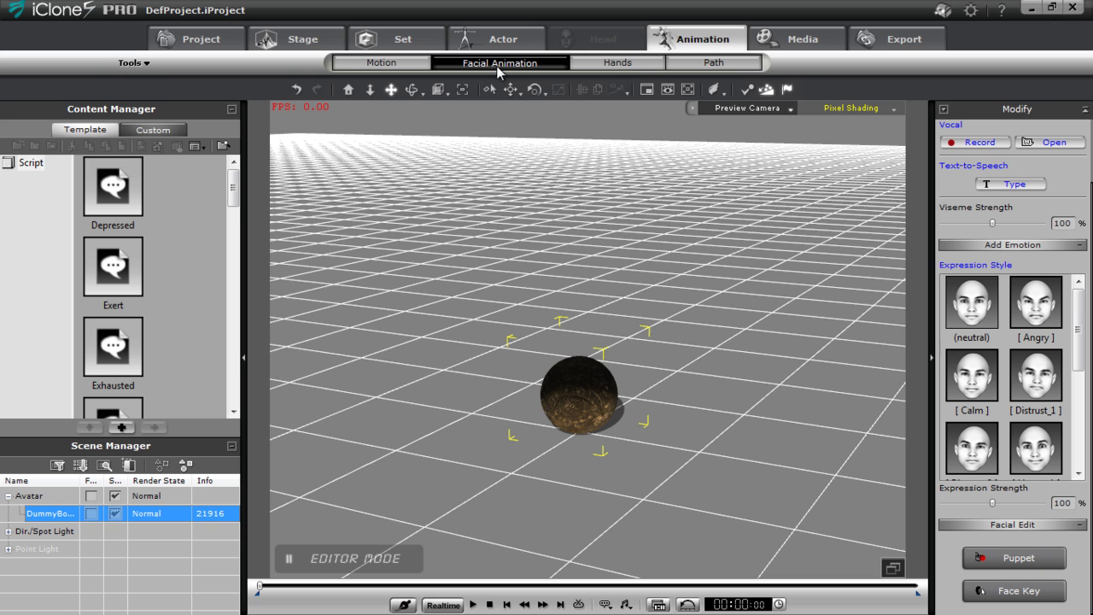
left_click(1014, 558)
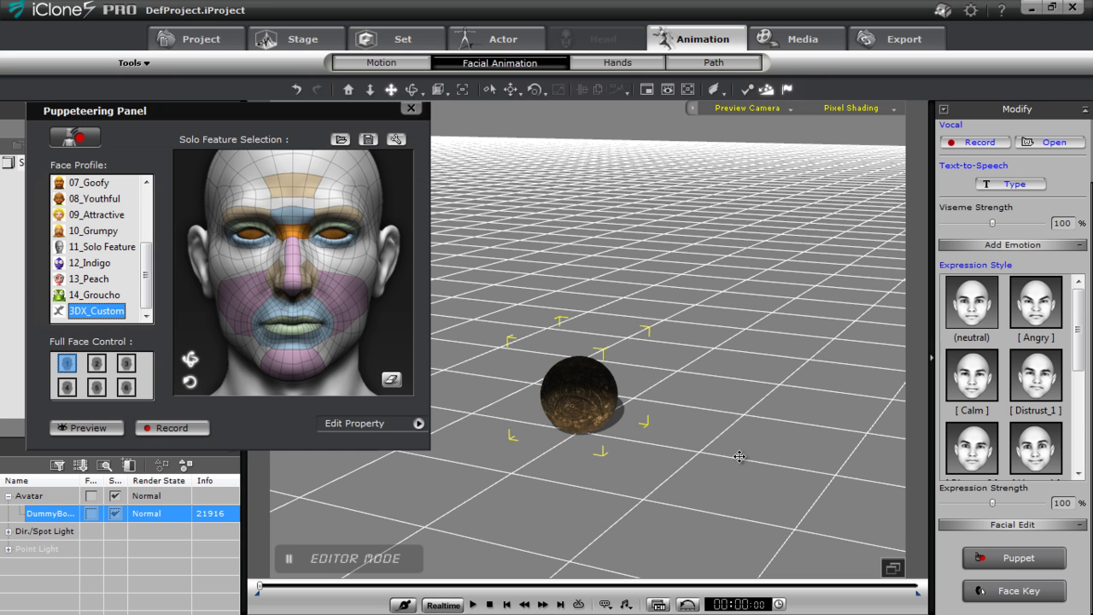
scroll(737, 471, "up", 5)
scroll(793, 415, "up", 3)
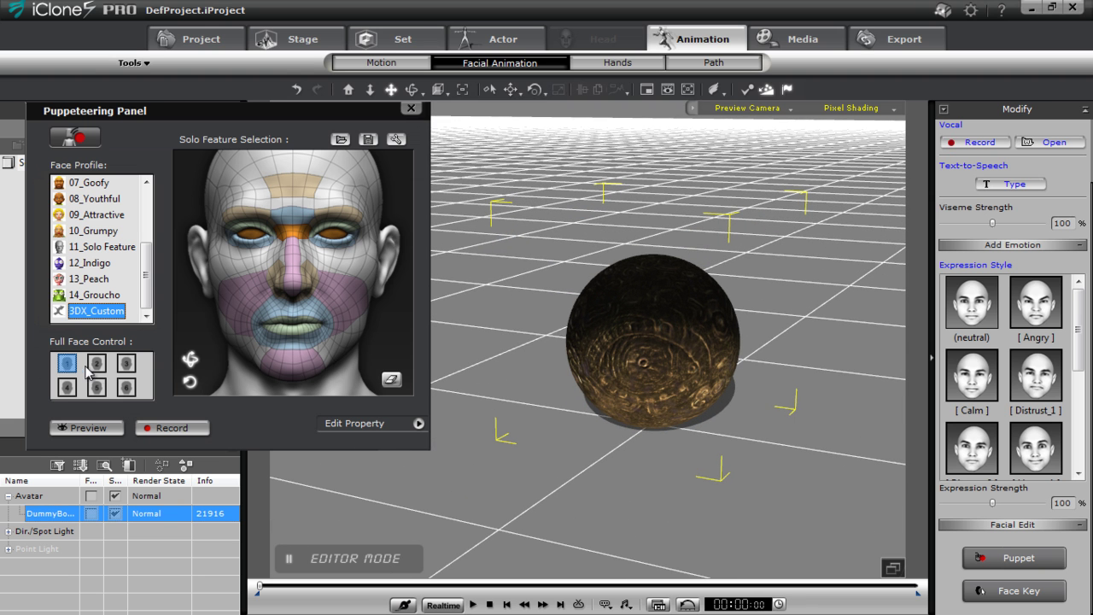
Preview puppeteering the head's morphs with Full Face Control 1 of the 3DX_Custom profile
left_click(97, 366)
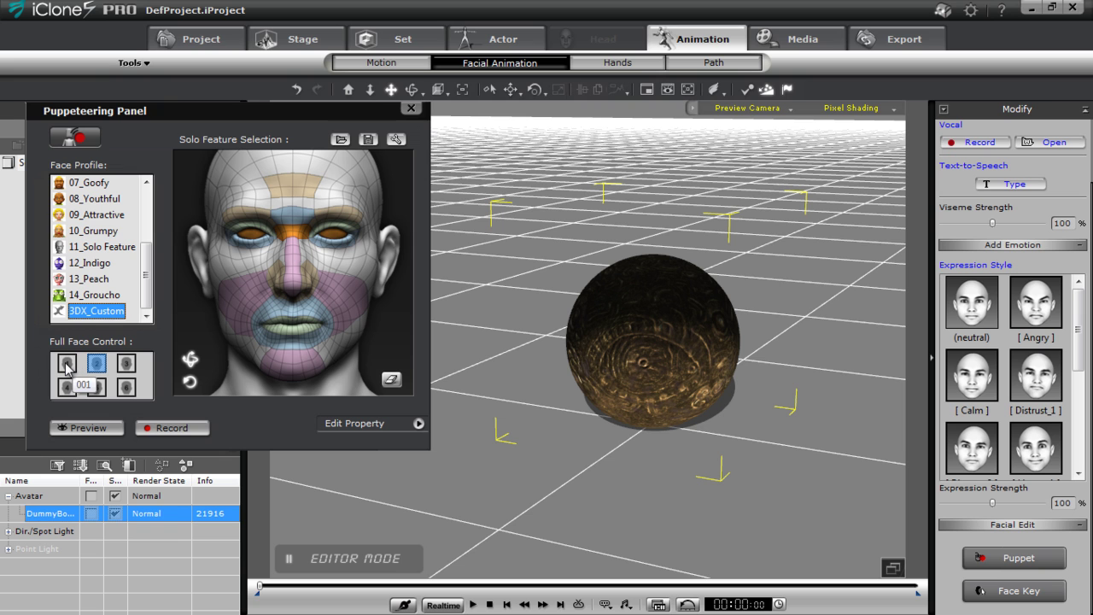
left_click(66, 366)
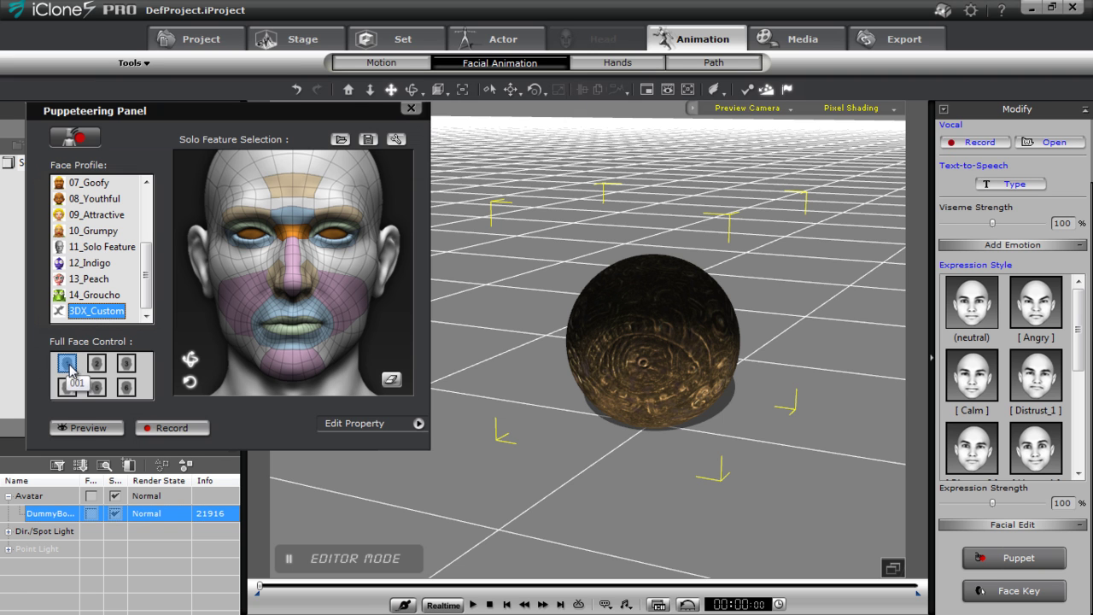
left_click(92, 428)
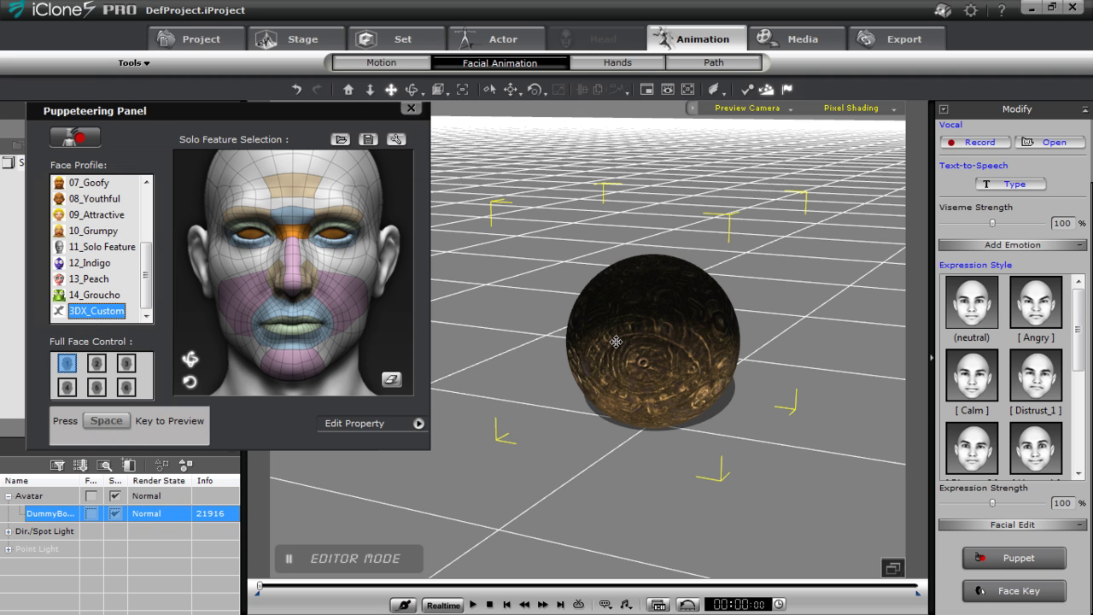
key("space")
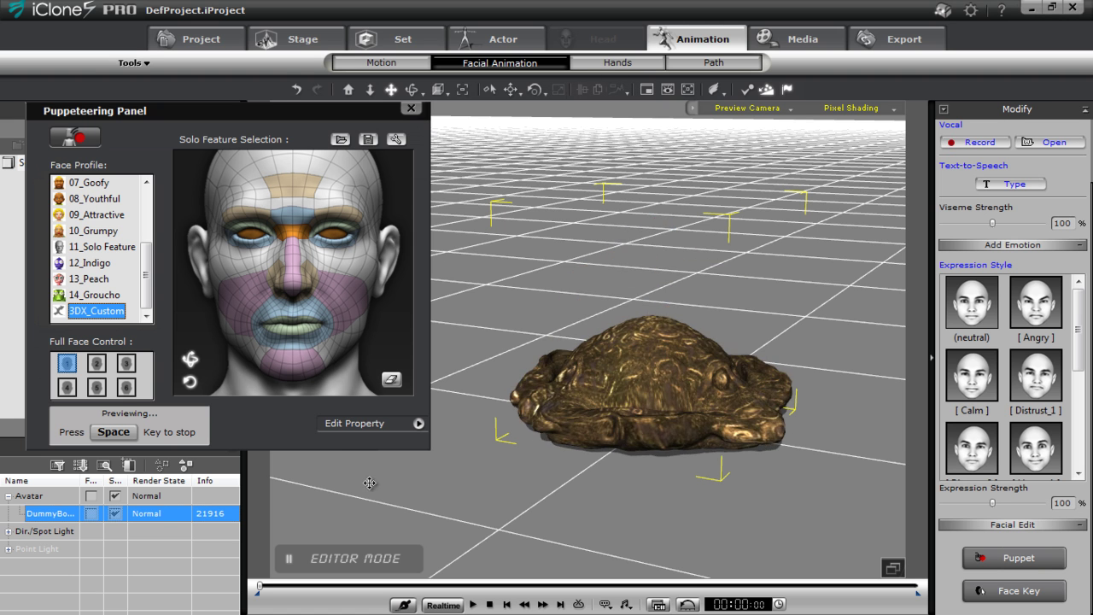
key("space")
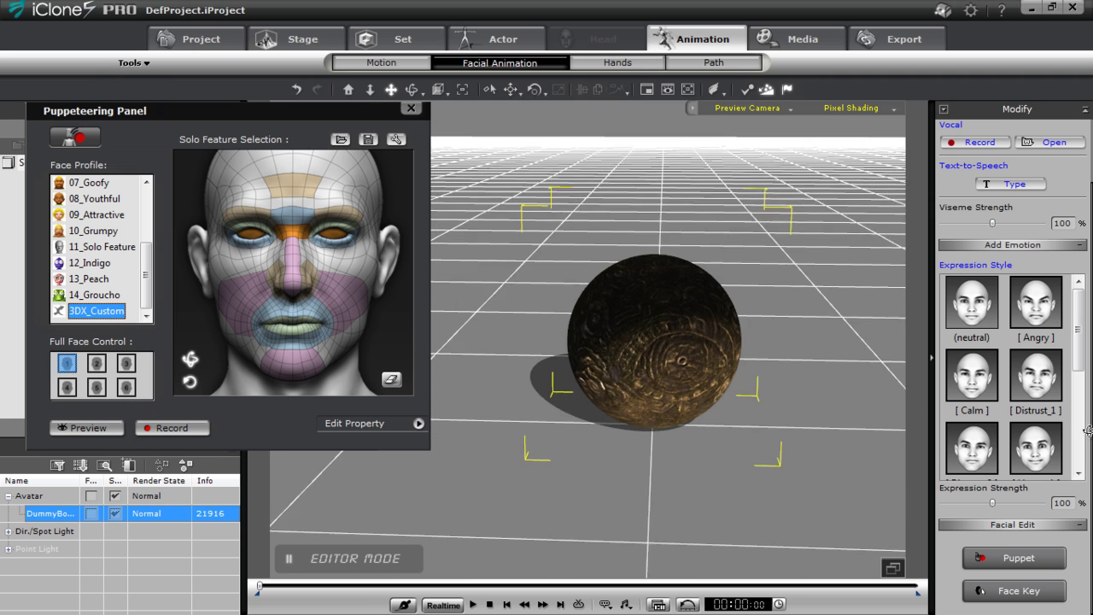
Rotate the avatar and record a puppeteered facial take about 10 seconds long with the 3DX_Custom profile
key("e")
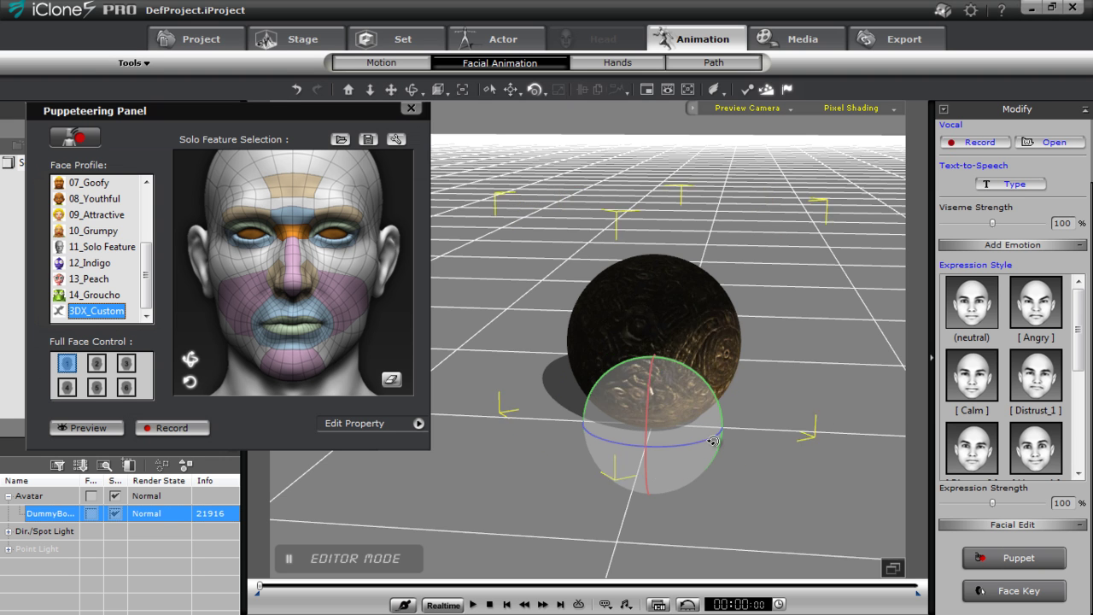
left_click_drag(758, 427, 733, 438)
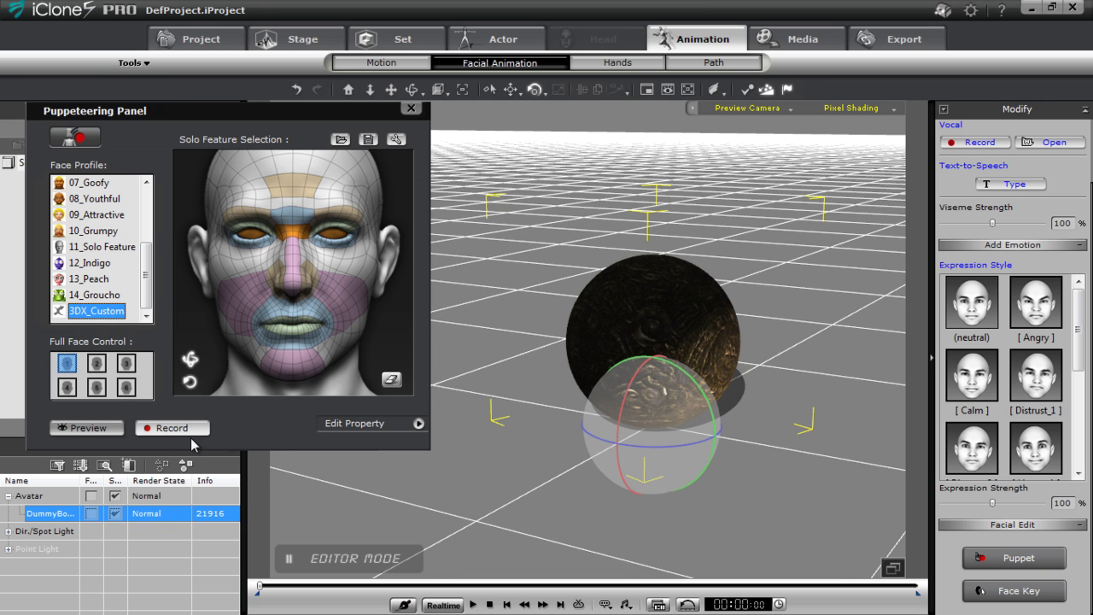
left_click(172, 427)
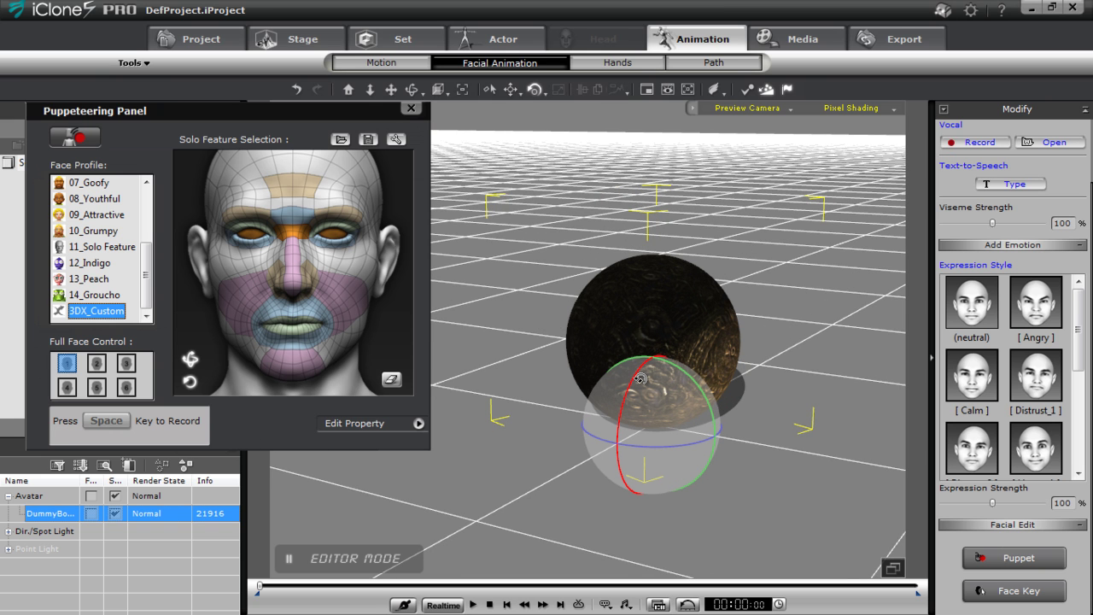
key("space")
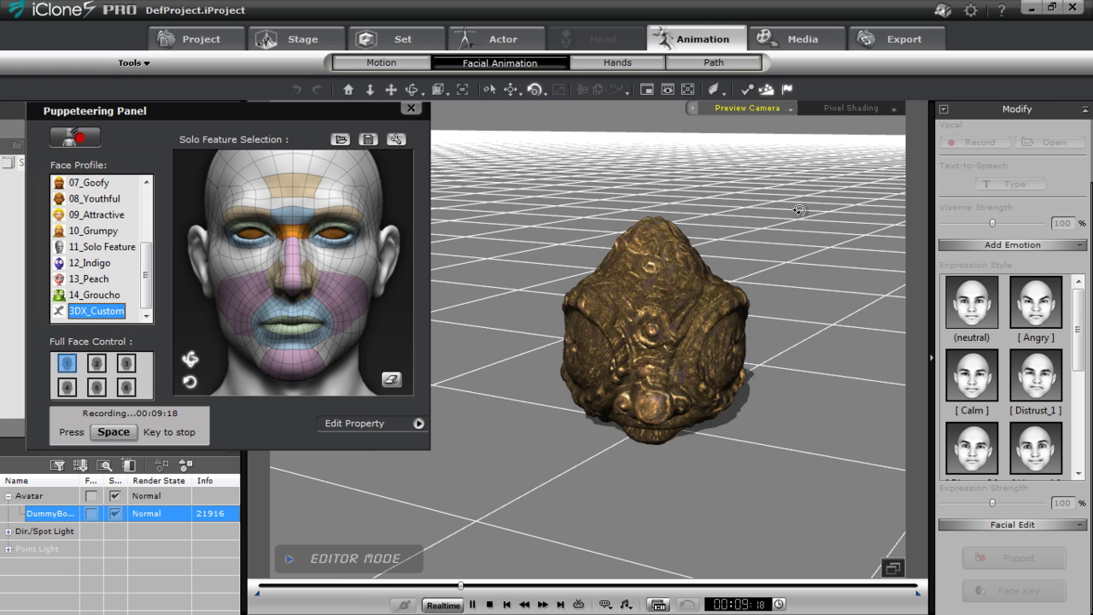
key("space")
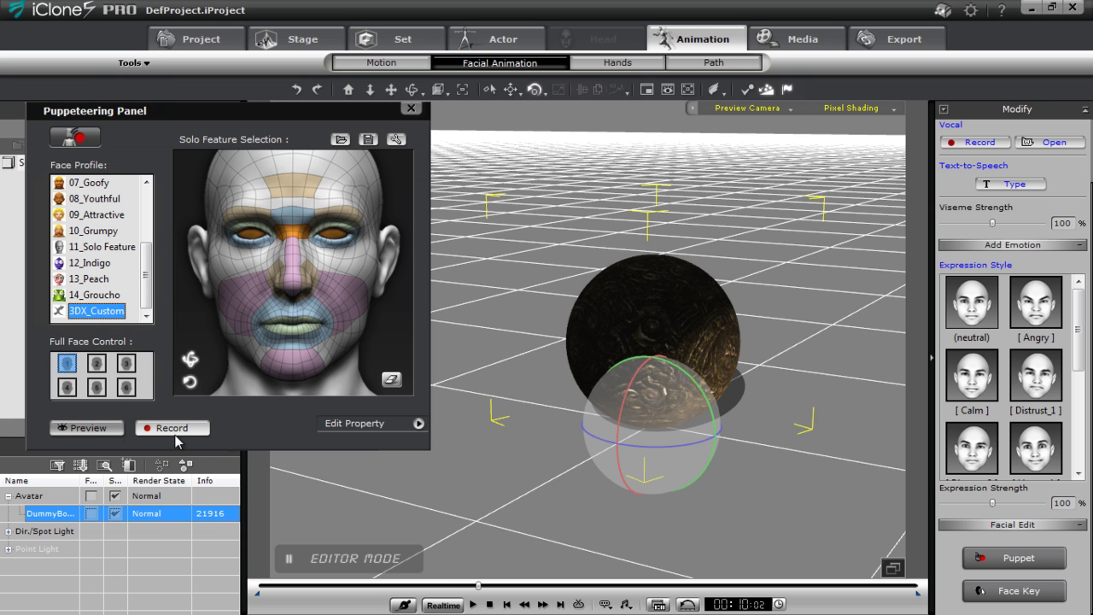
Record a new puppeteered facial take about 8 seconds long from the start of the timeline
left_click(489, 605)
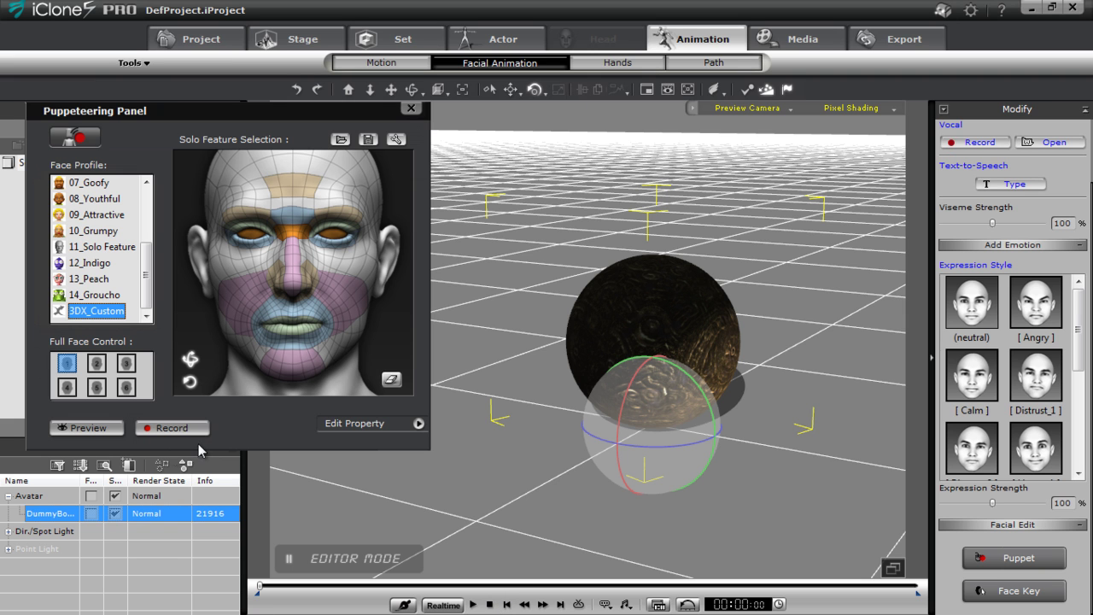
left_click(172, 429)
key("space")
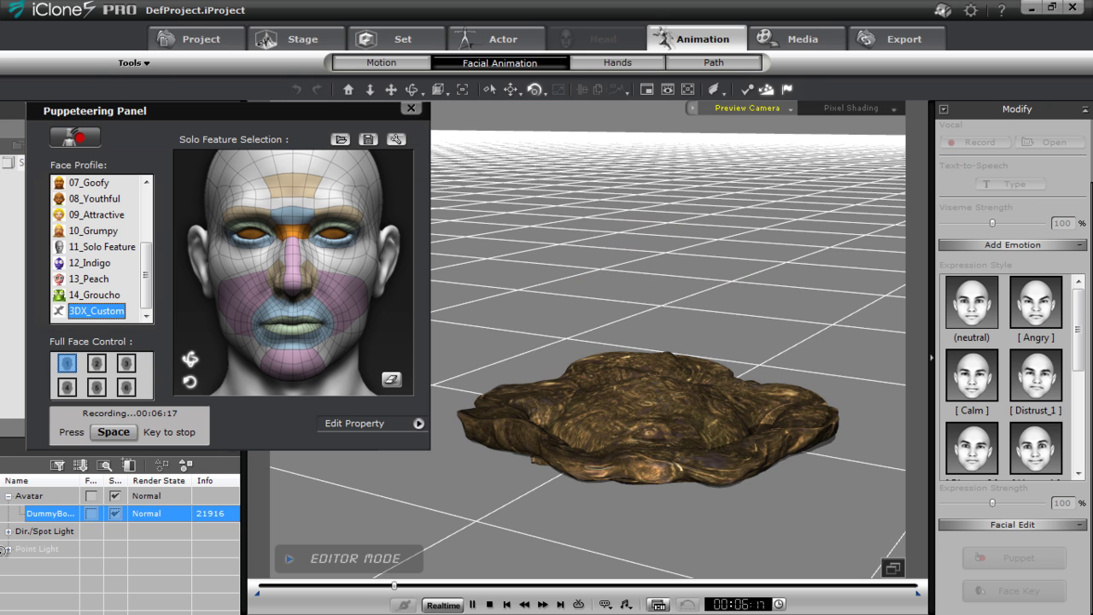
key("space")
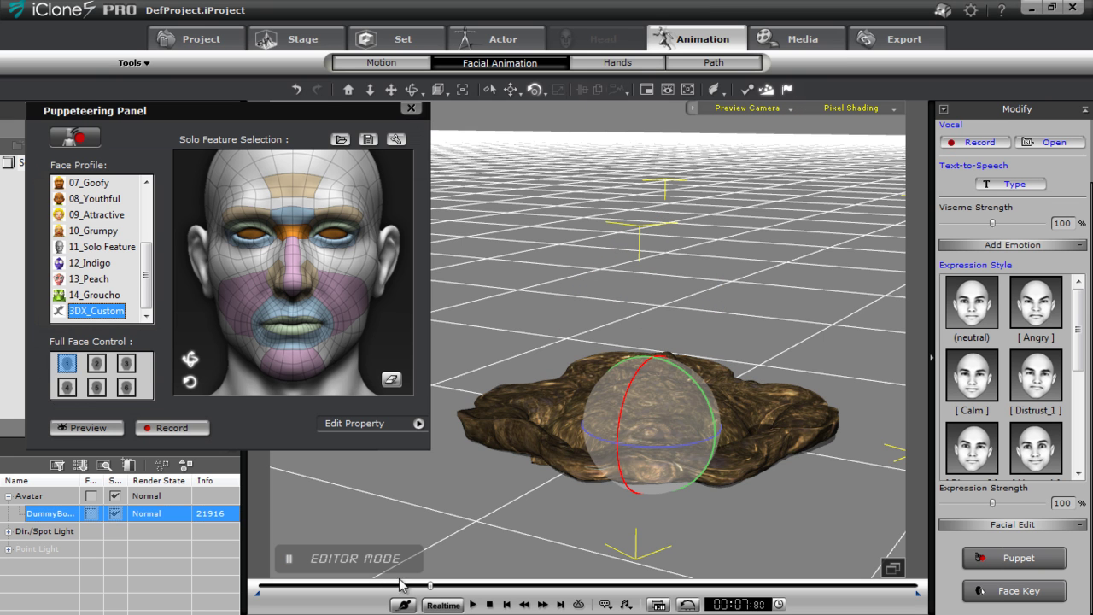
Play back the recorded facial animation from the start and return to the first frame
left_click(491, 605)
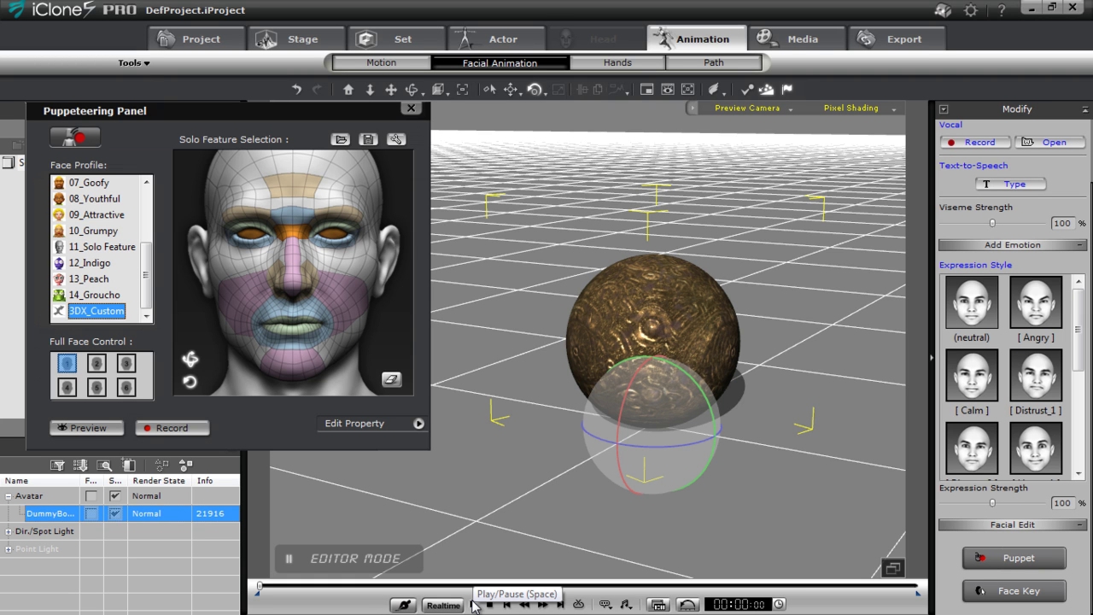
left_click(473, 603)
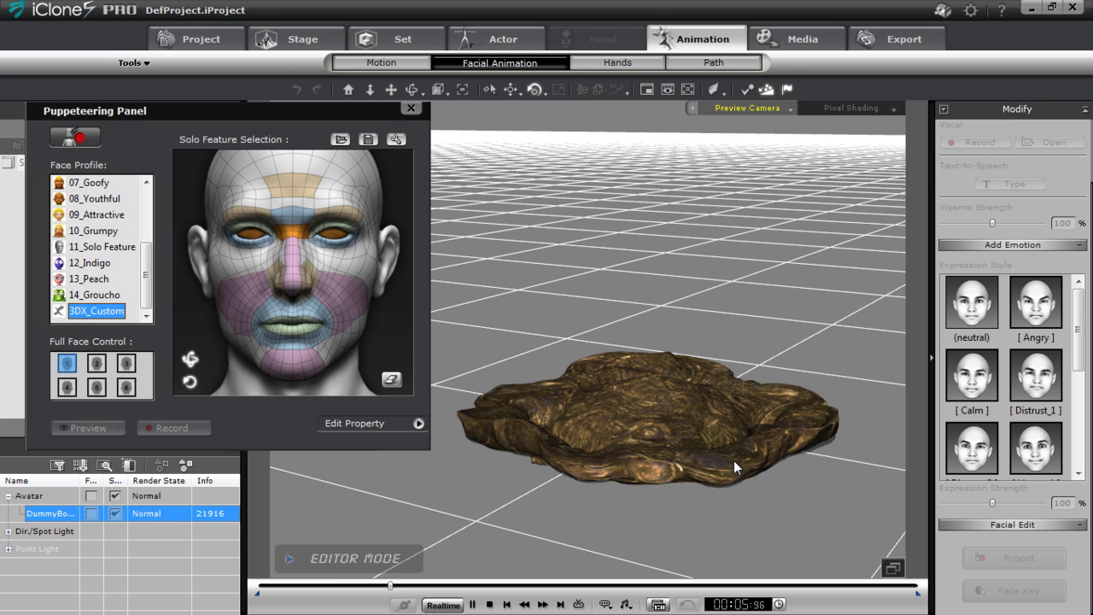
left_click(491, 604)
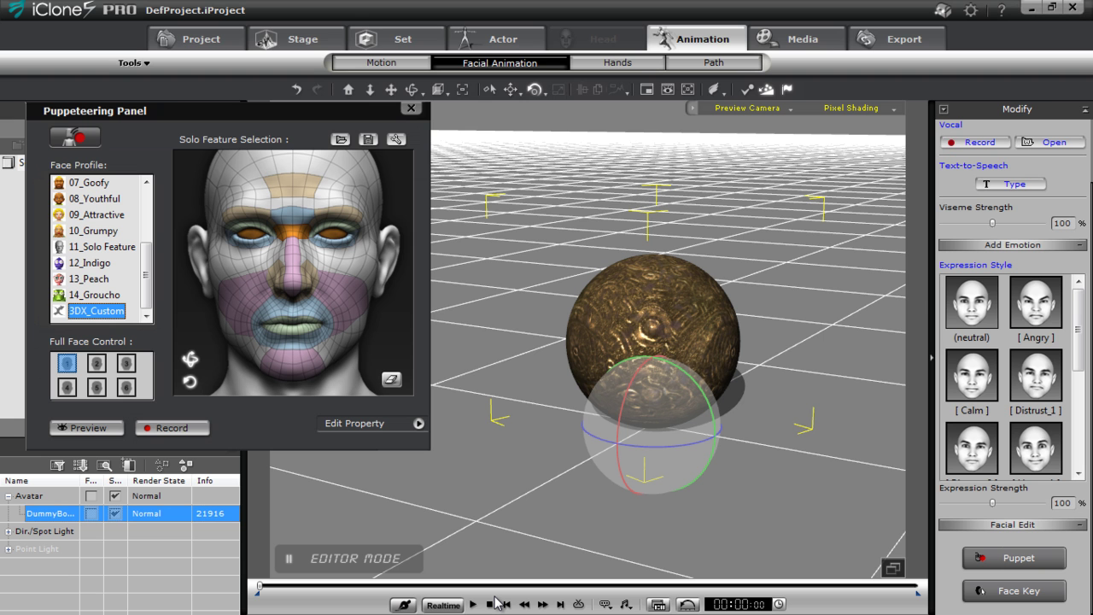